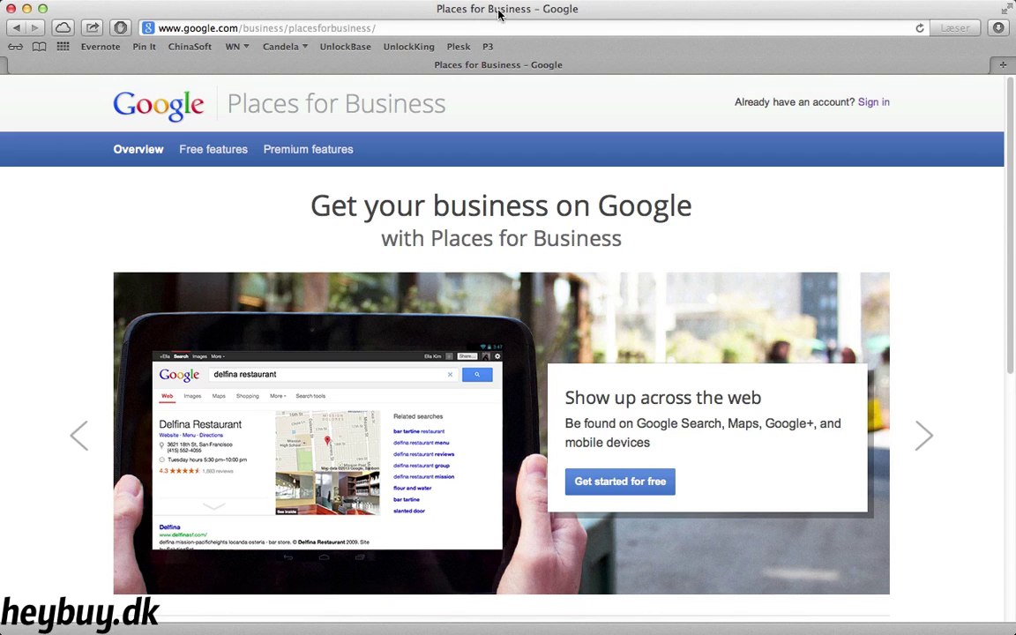
Go to the Danish Google homepage, google.dk
left_click(499, 26)
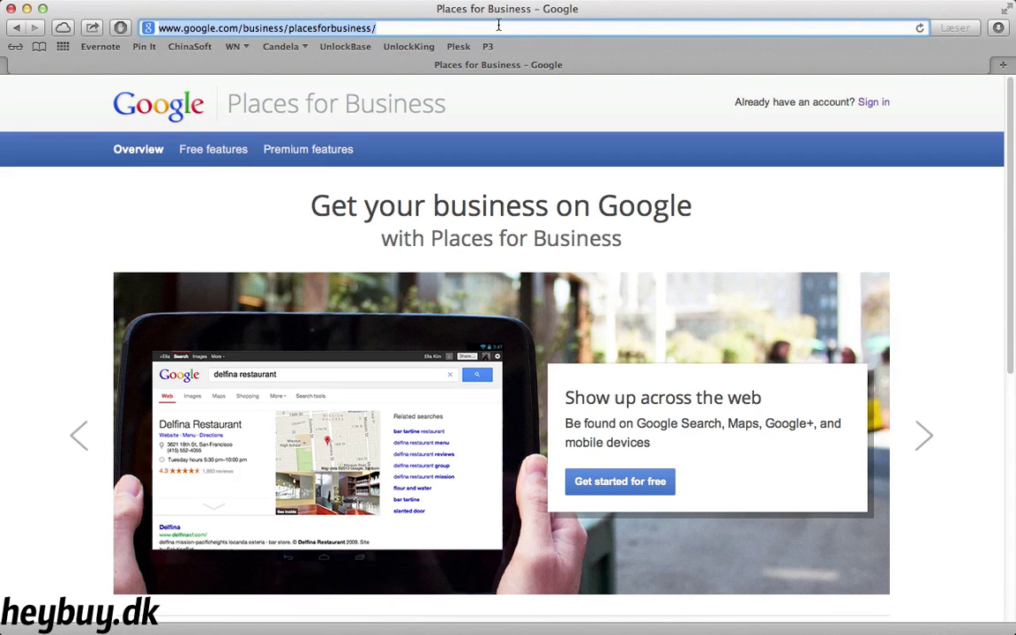
type("gppgæe-")
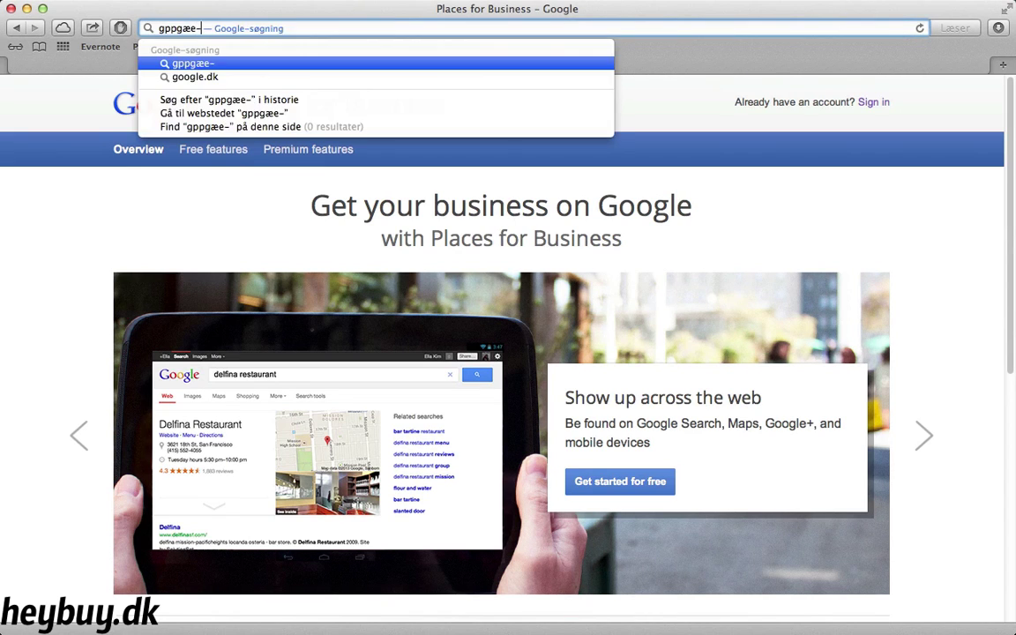
key("BackSpace")
key("BackSpace")
key("BackSpace")
key("BackSpace")
type("oogle.dk")
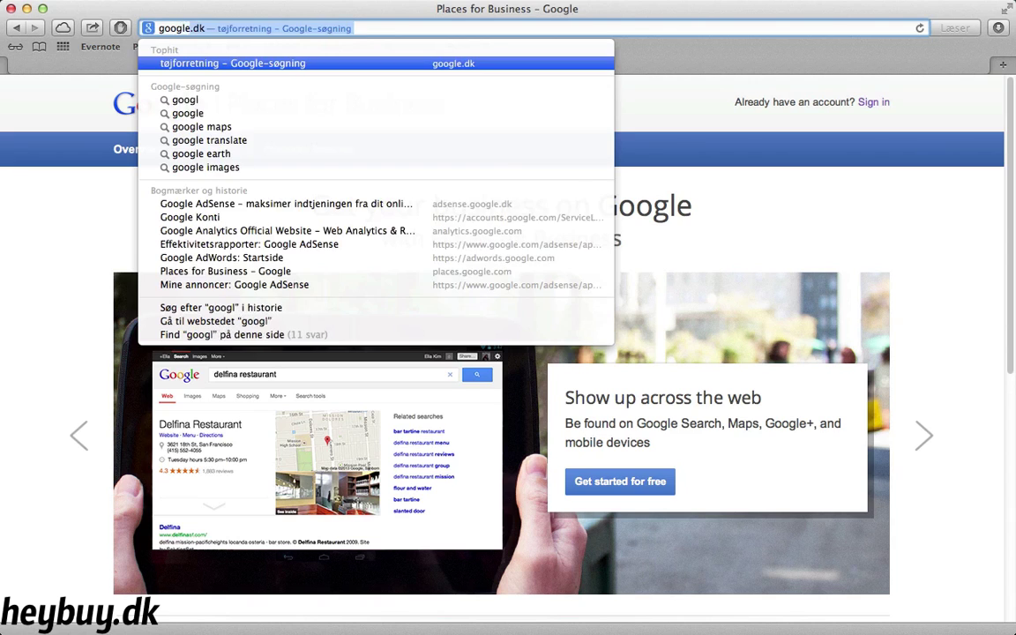
key("Return")
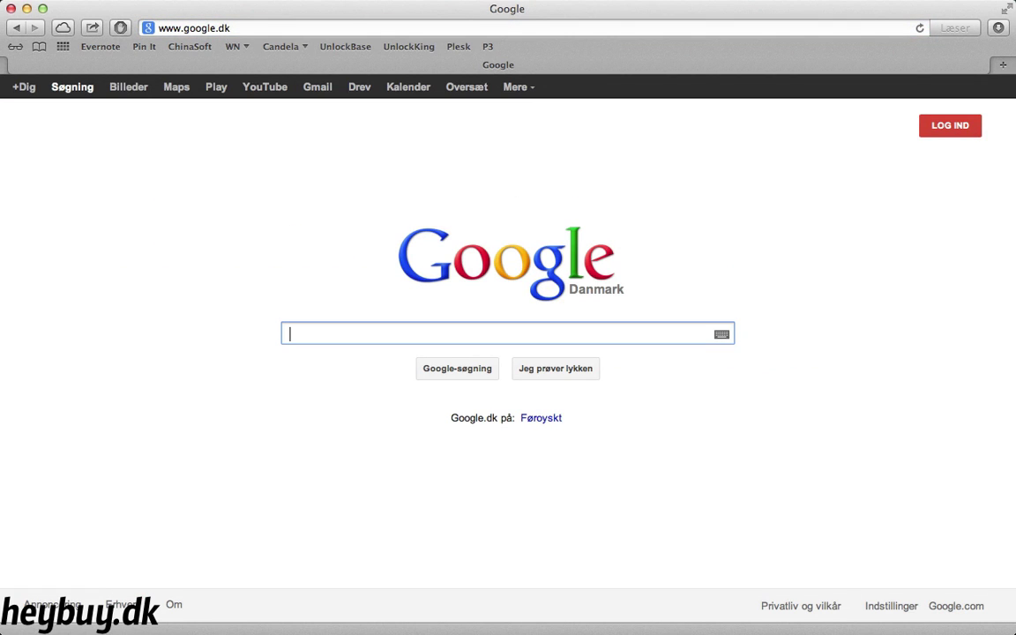
Search Google for 'tøjvaskeri i aarhus'
type("tøjvaskr")
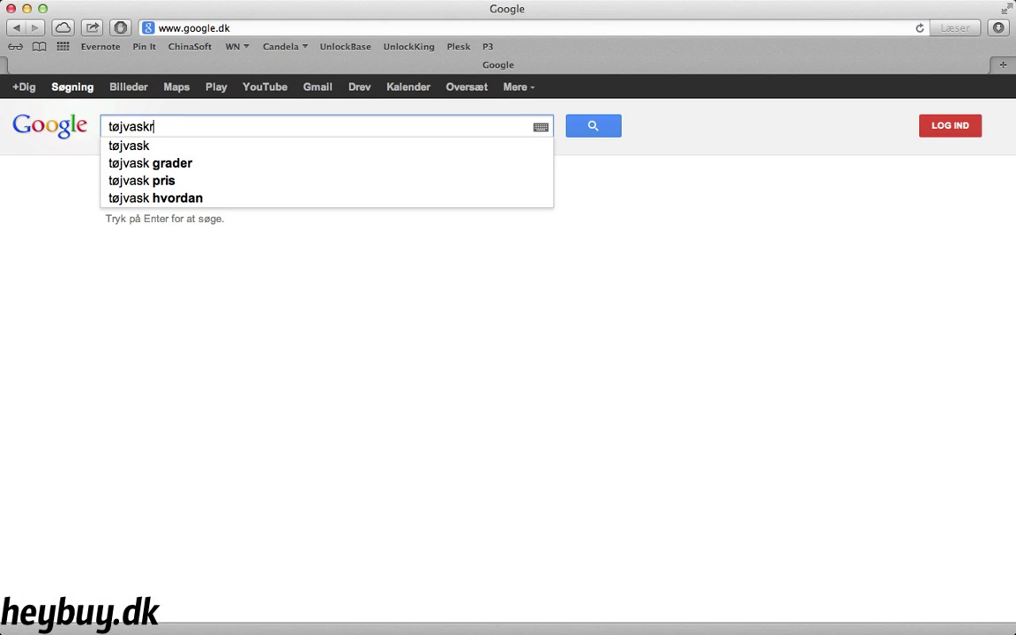
key("BackSpace")
type("eri")
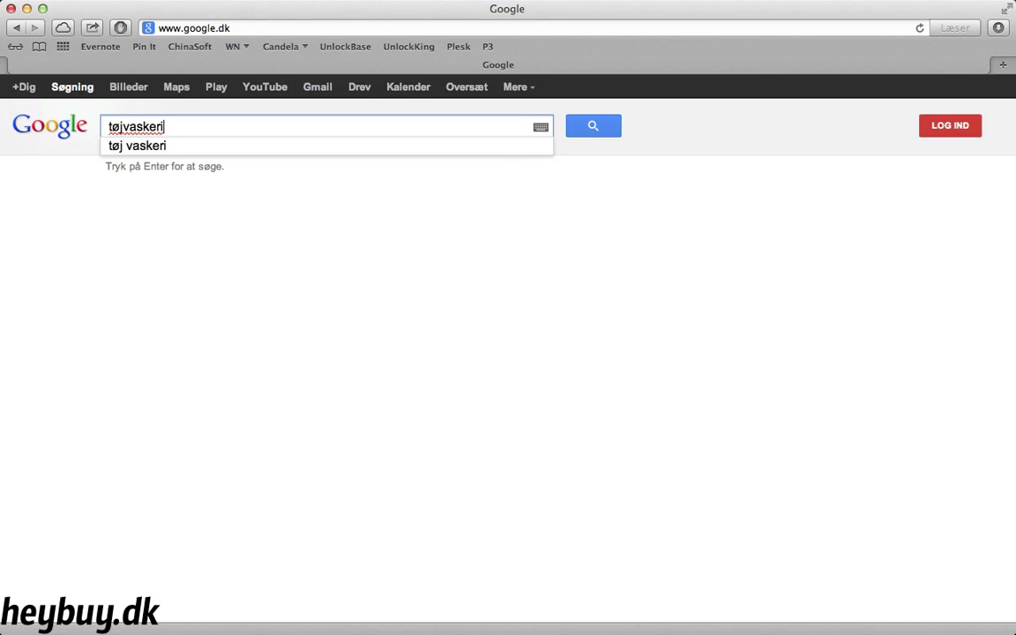
type(" i aarhus")
key("Return")
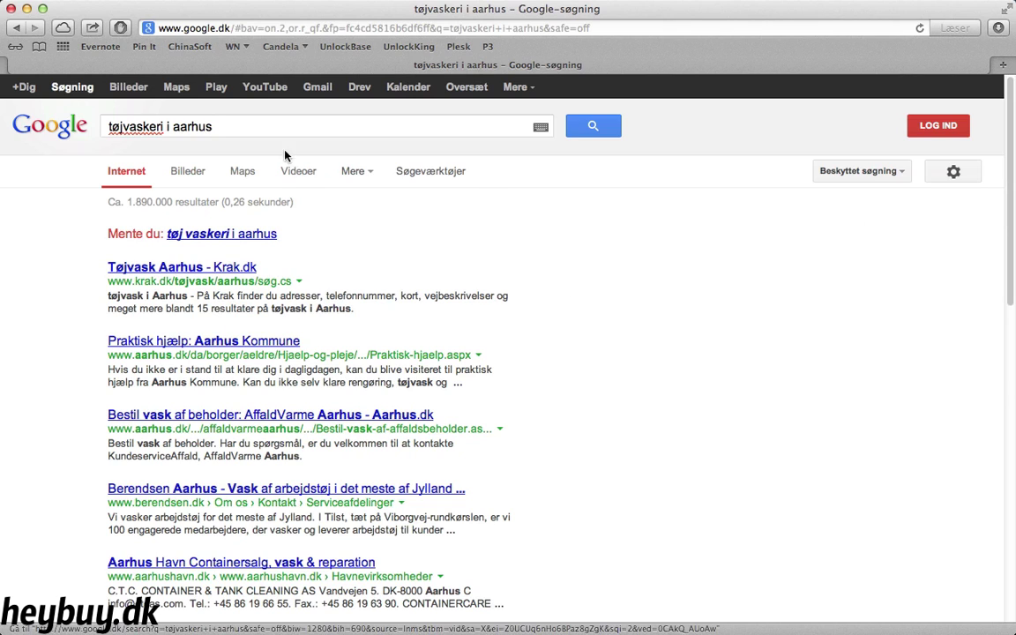
Search 'cafe i aarhus' and show Café Smagløs's panel with address, hours and 4.0 rating
triple_click(271, 131)
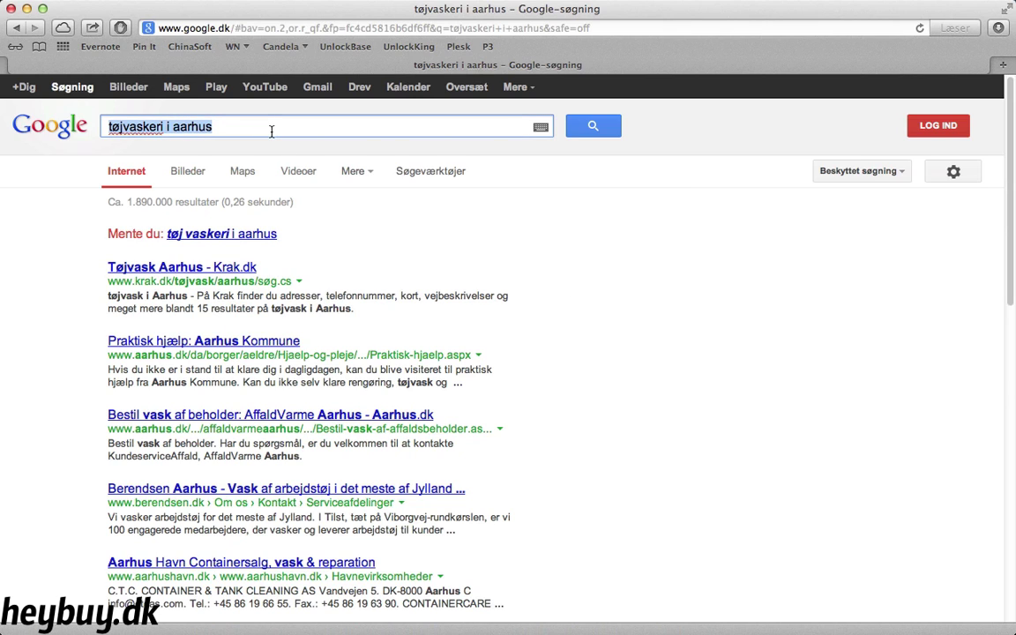
type("cafe i aarhus")
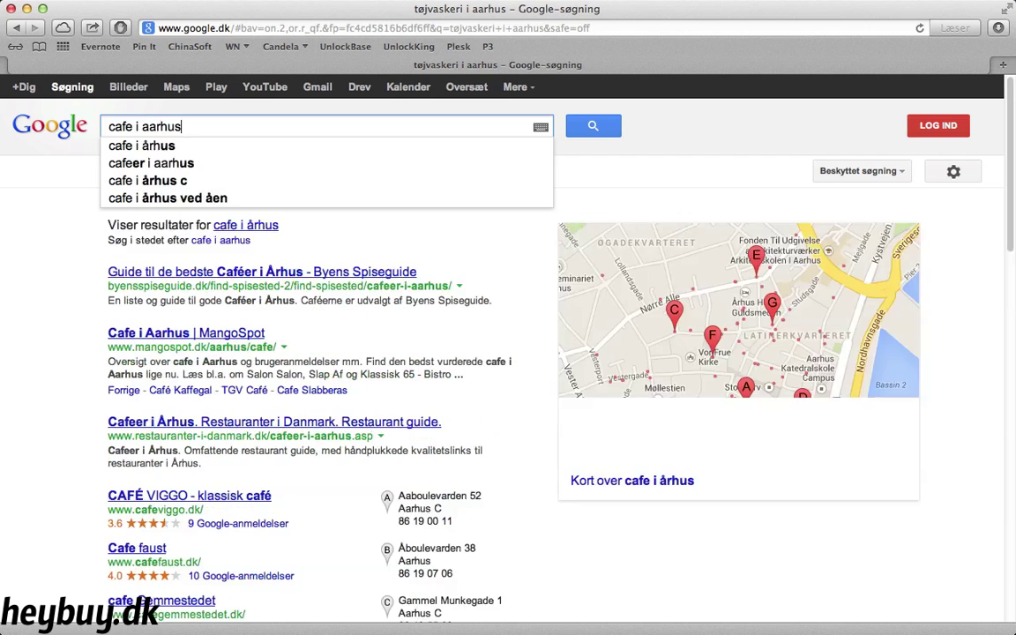
key("Return")
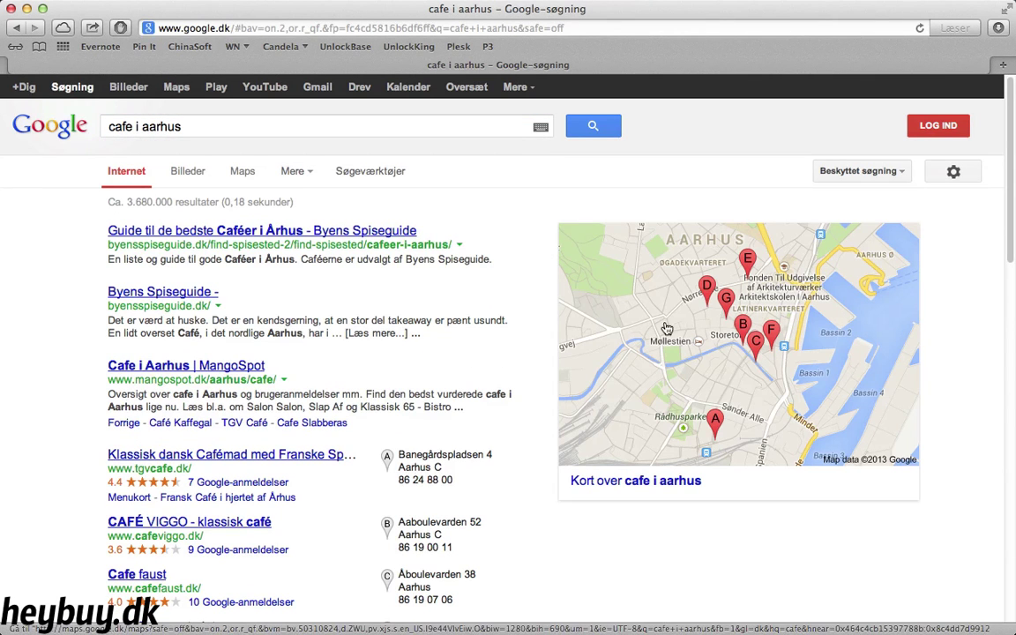
scroll(490, 362, "down", 3)
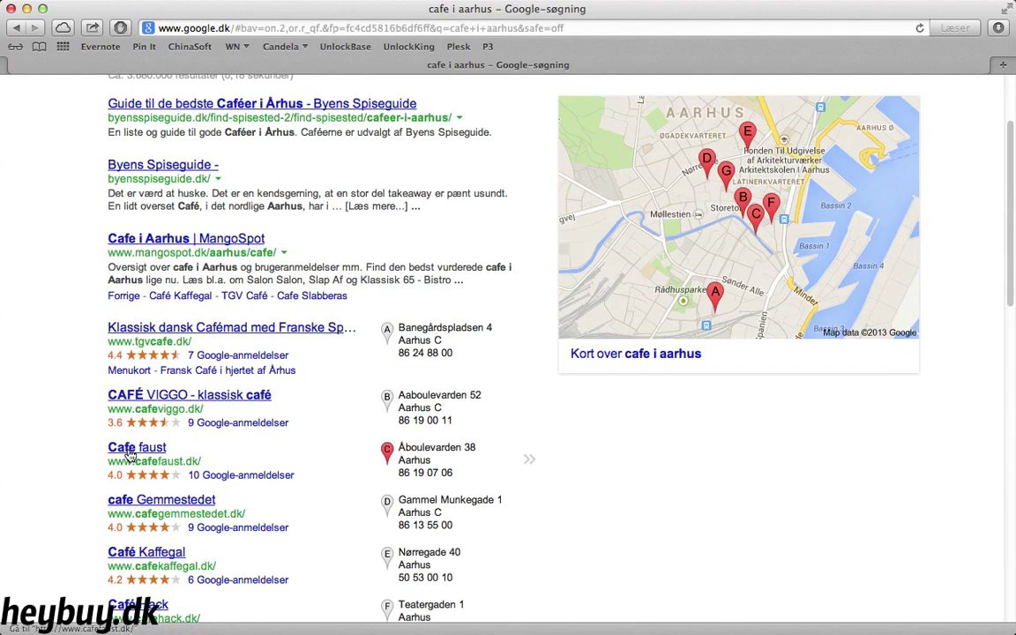
scroll(130, 459, "down", 2)
scroll(131, 459, "down", 3)
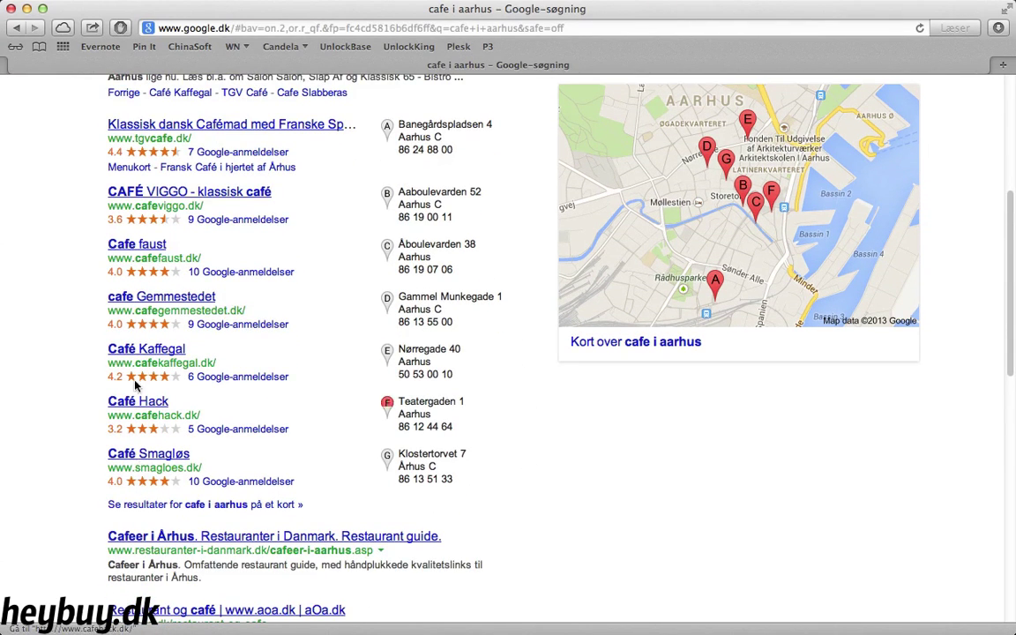
scroll(144, 298, "up", 3)
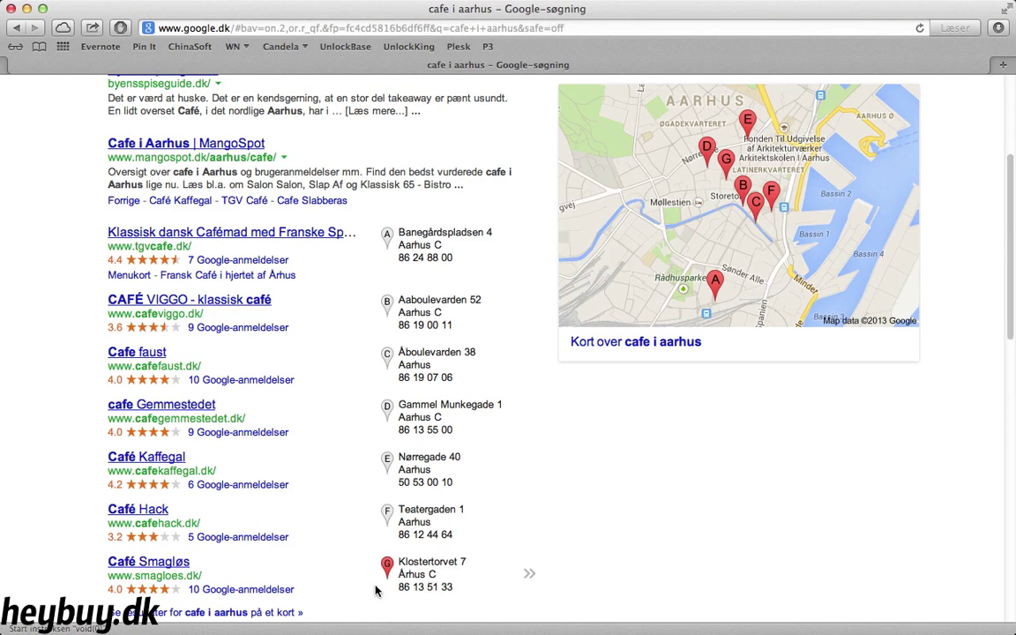
mouse_move(529, 576)
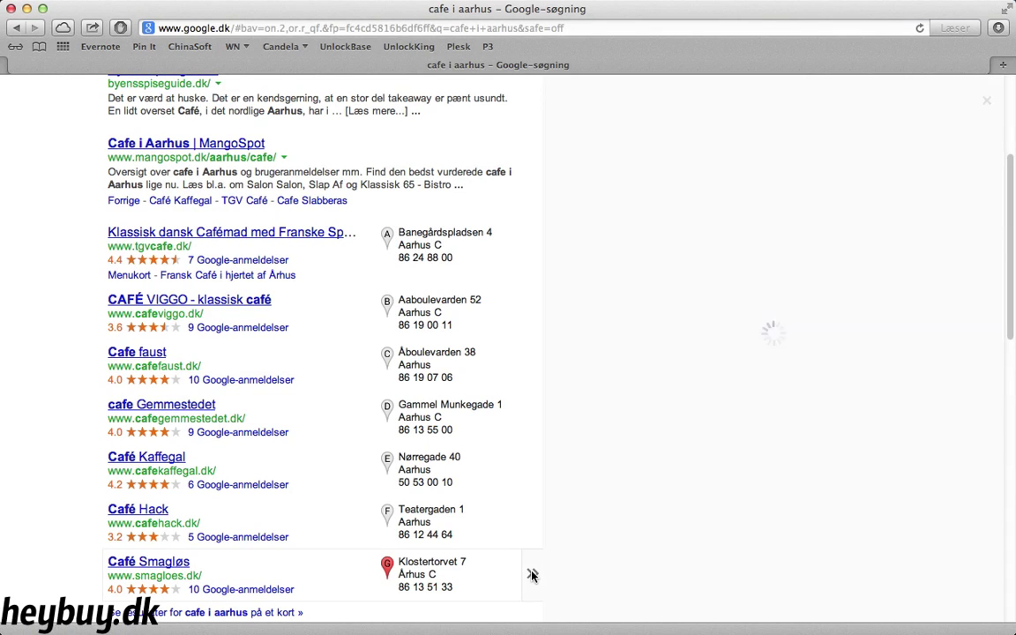
scroll(578, 547, "up", 1)
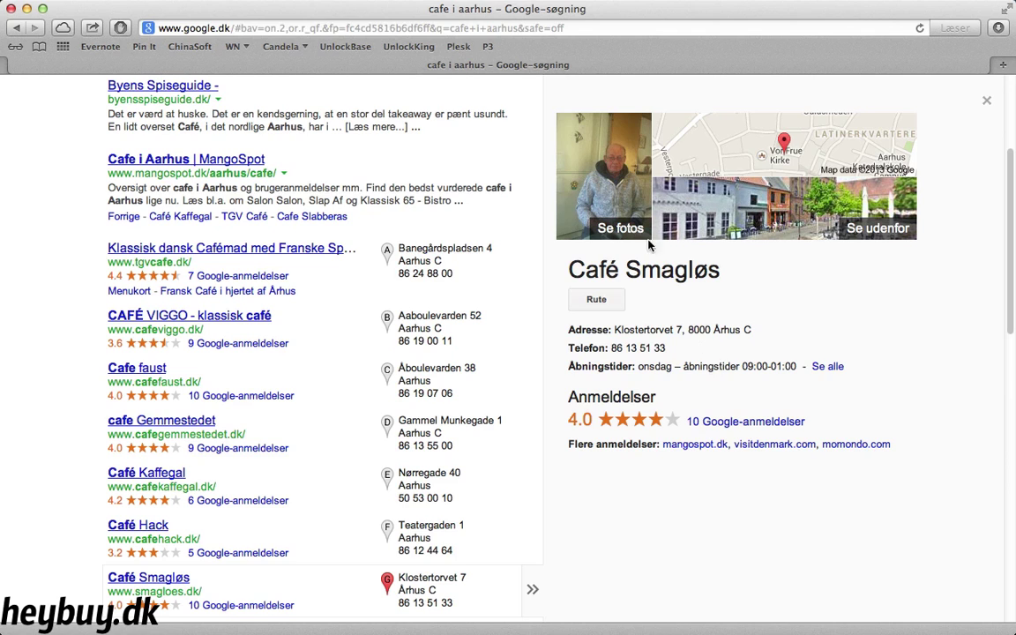
Go to places.google.com and choose the free get-started offer to reach sign-in
left_click(455, 23)
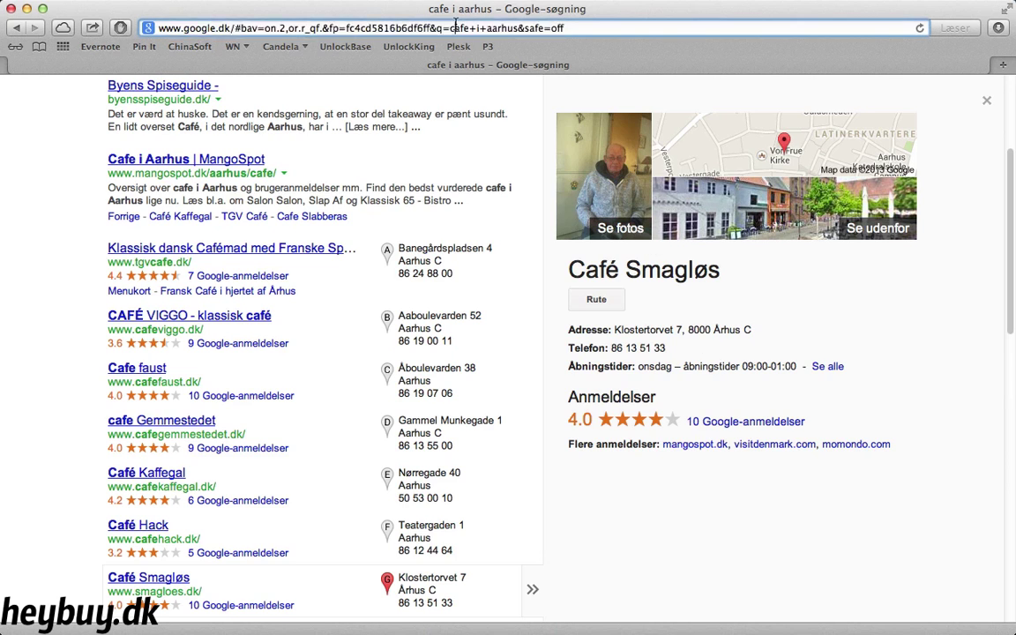
type("pla")
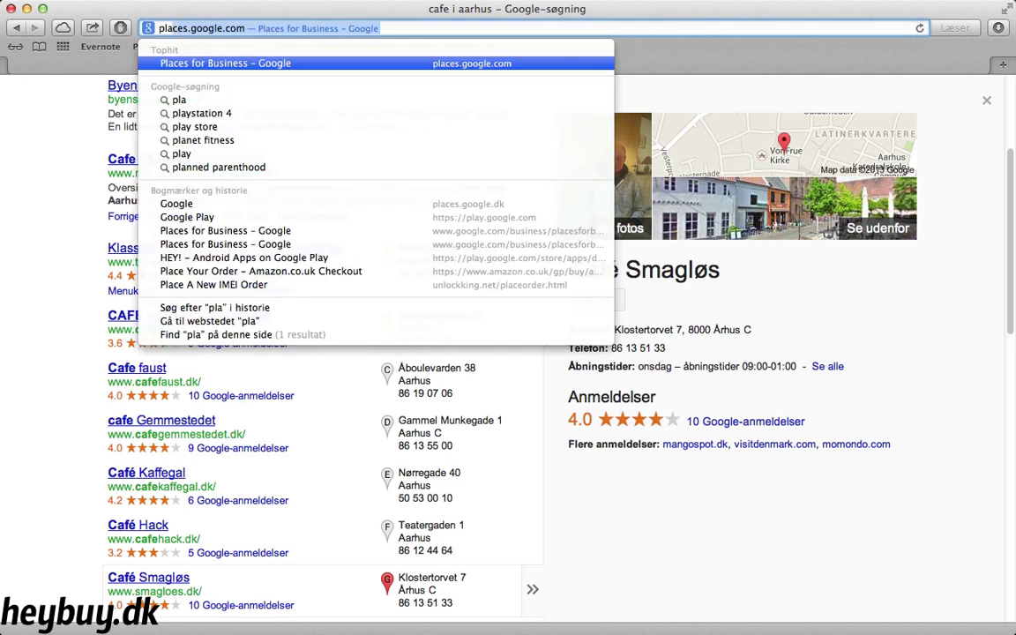
type("ces.google.")
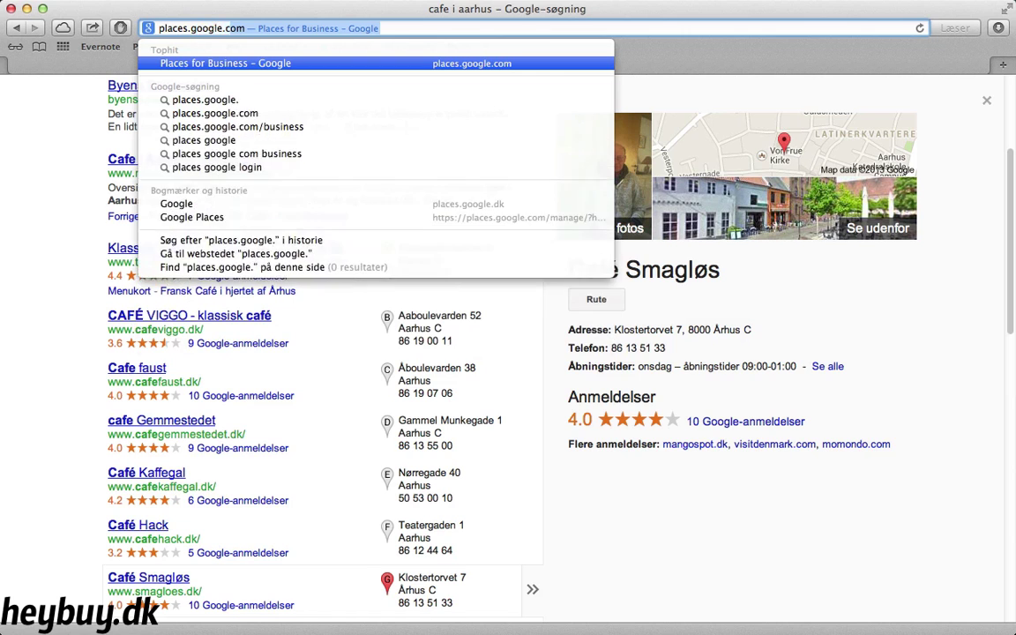
key("Return")
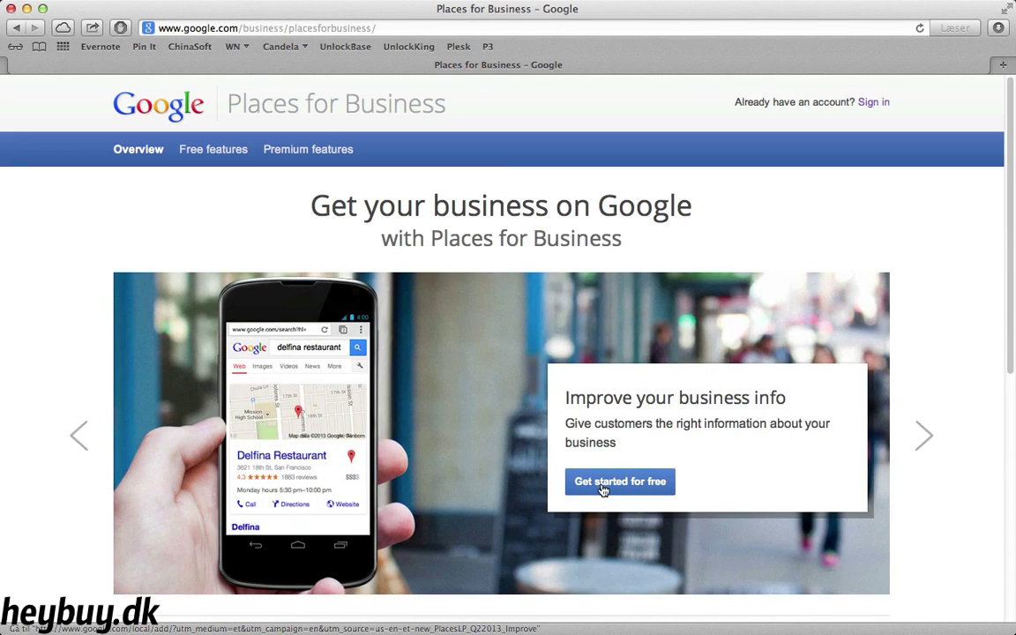
left_click(603, 483)
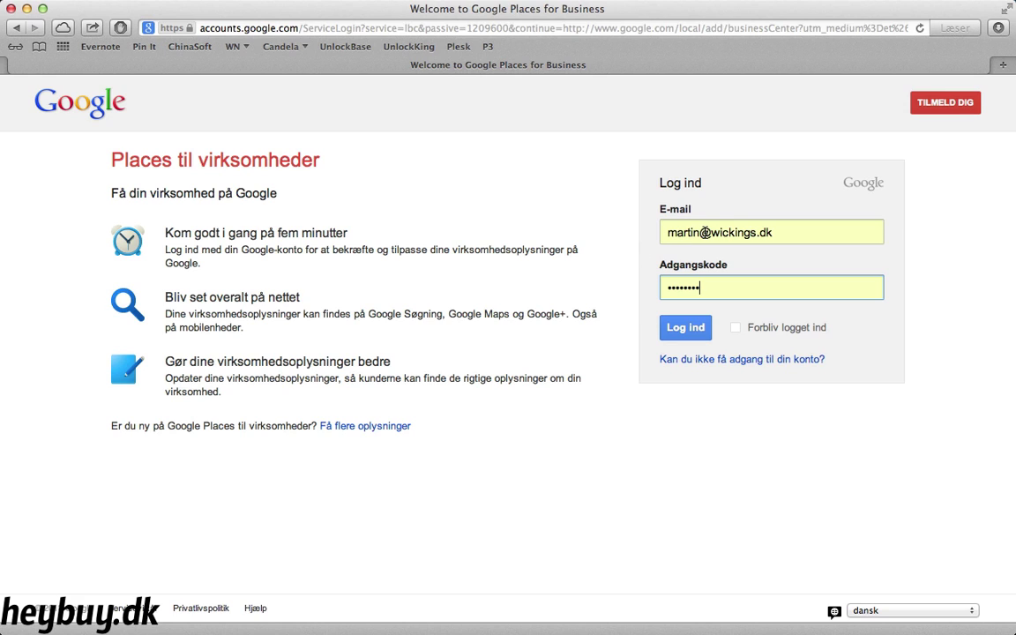
Start a new Google account with the user's first and last name and existing e-mail address
left_click(952, 104)
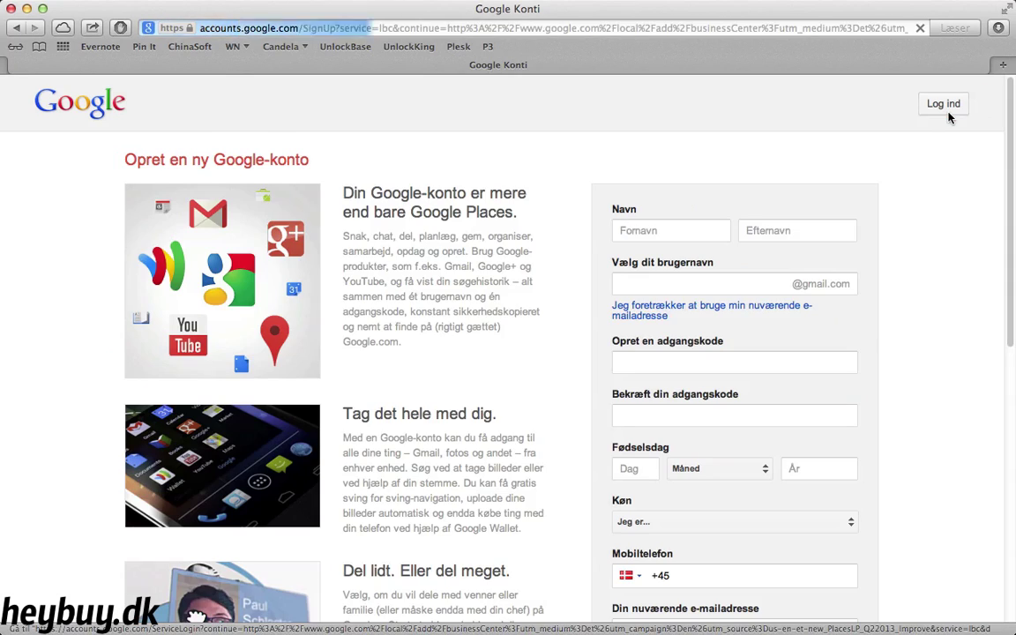
left_click(687, 227)
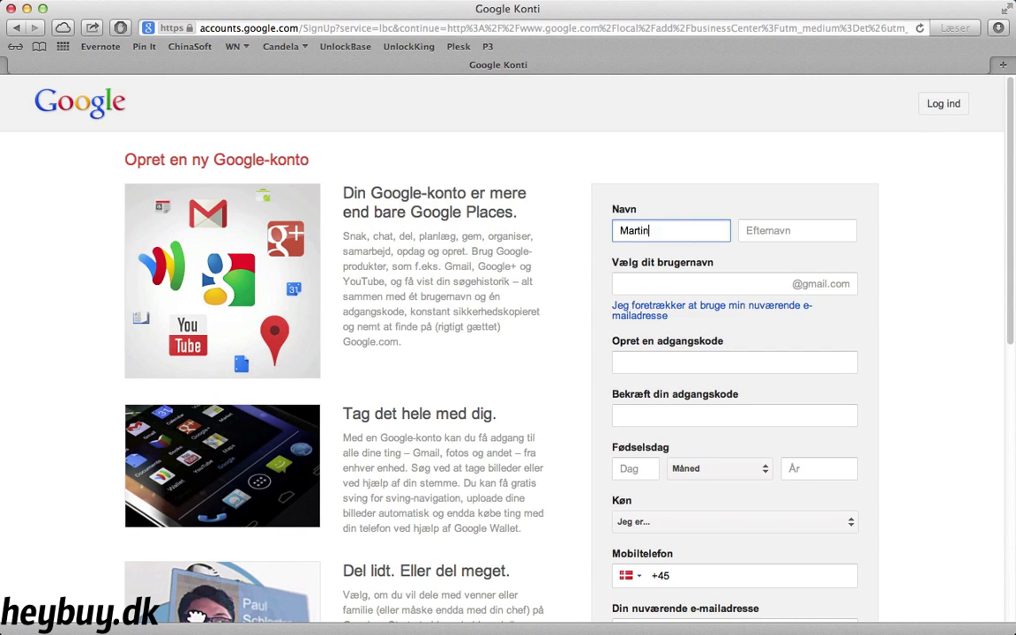
key("Tab")
left_click(616, 283)
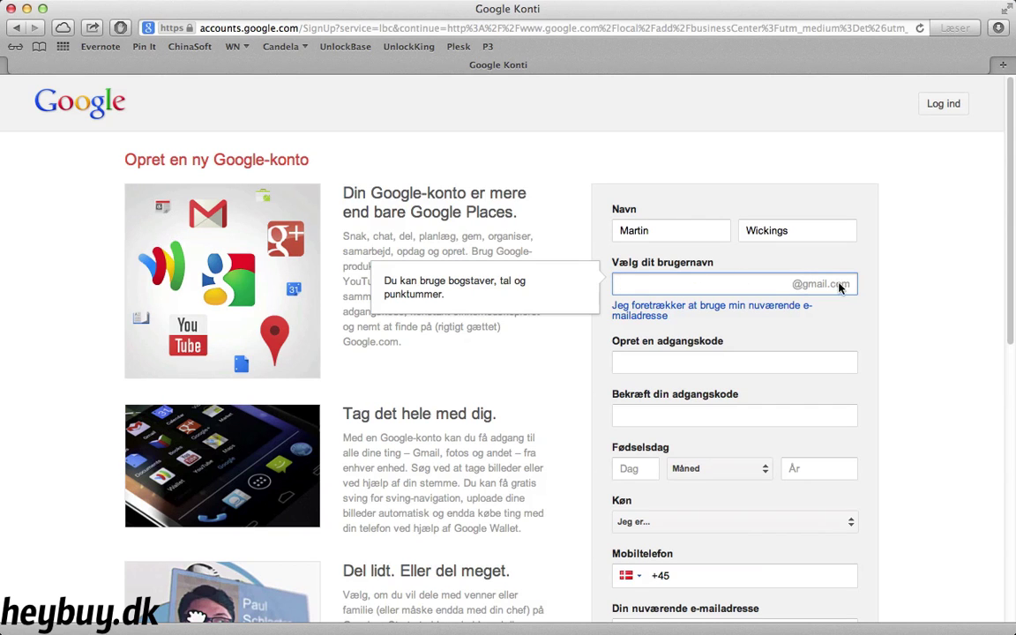
left_click(652, 313)
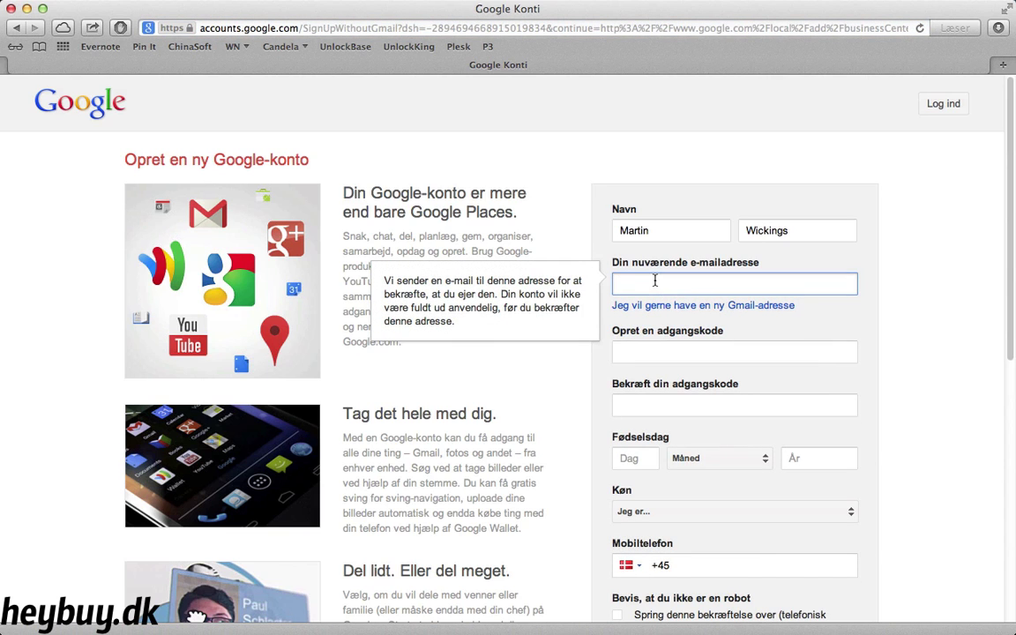
Enter and confirm the new account password
left_click(734, 352)
type("••••••••••")
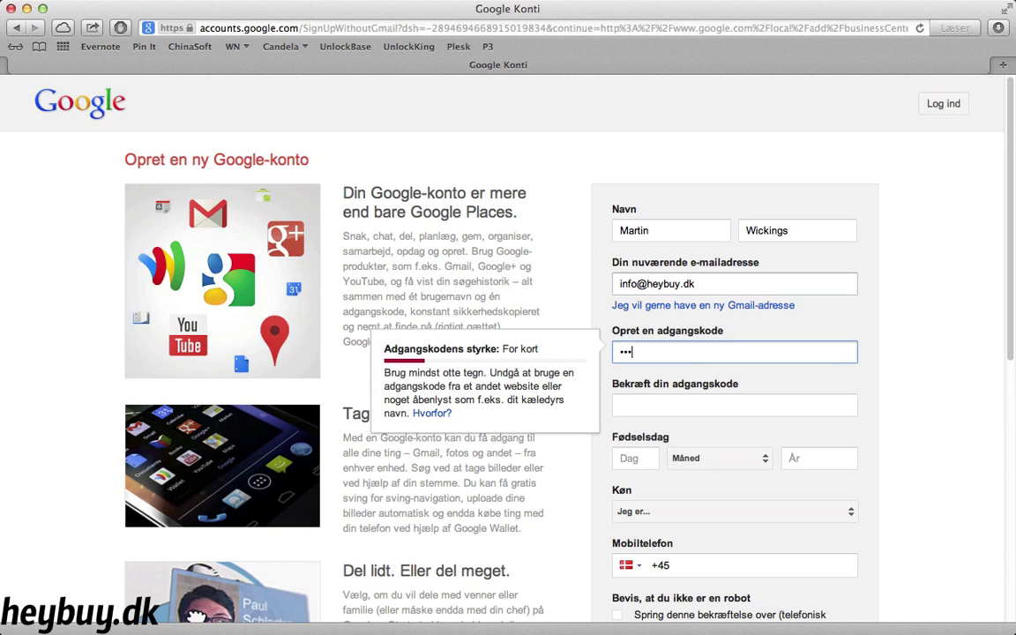
left_click(734, 404)
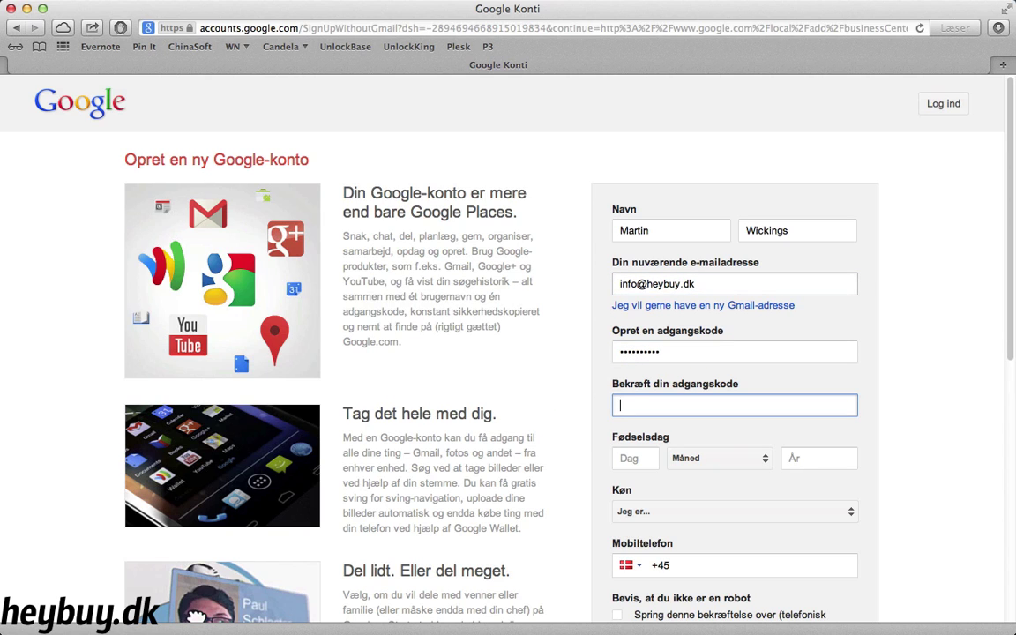
type("••••••••••")
key("Tab")
type("23")
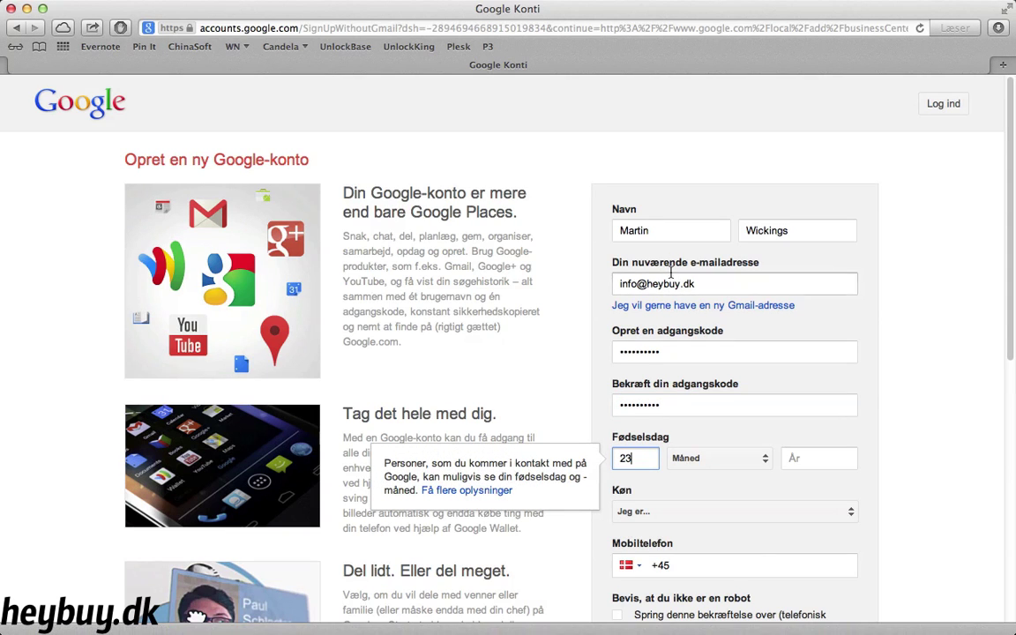
left_click(738, 459)
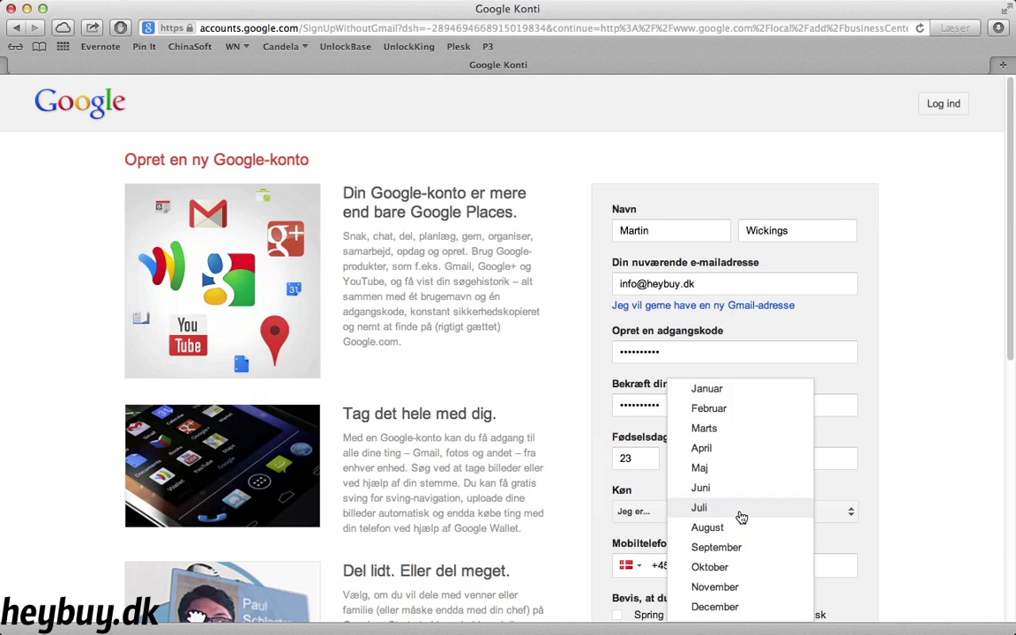
left_click(740, 508)
left_click(810, 457)
type("1986")
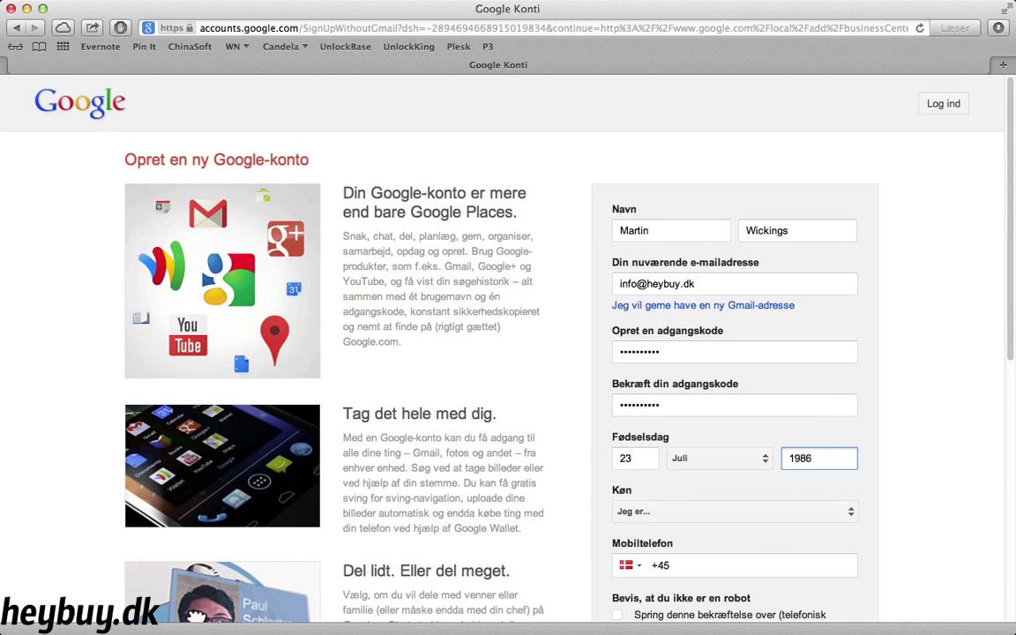
scroll(791, 495, "down", 1)
left_click(791, 496)
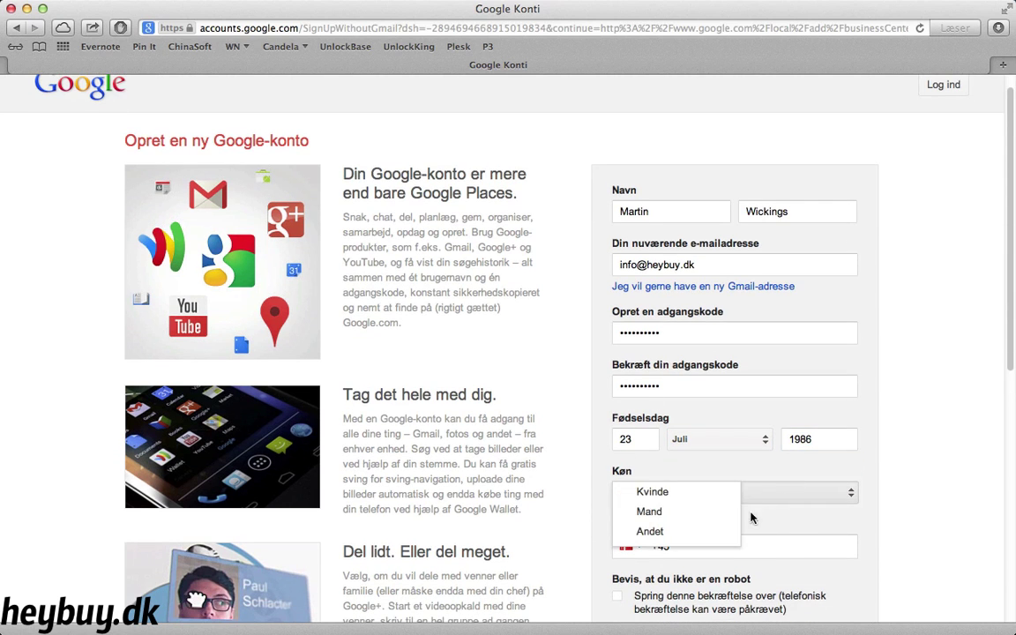
left_click(693, 510)
Enter the mobile number and captcha answer, and accept Google's terms and privacy policy
left_click(713, 546)
type("60888852")
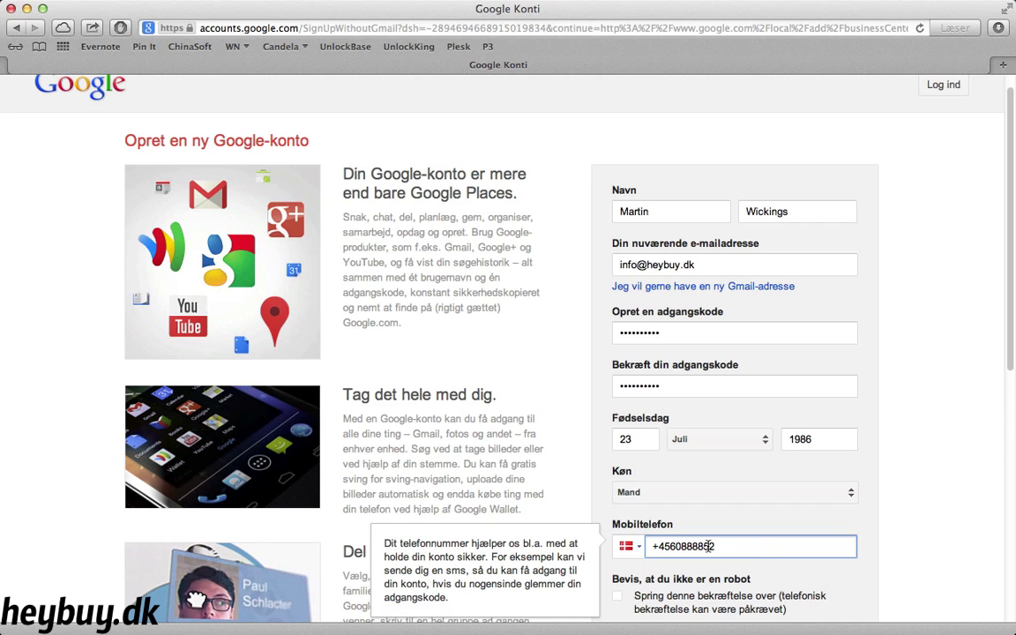
scroll(638, 492, "down", 5)
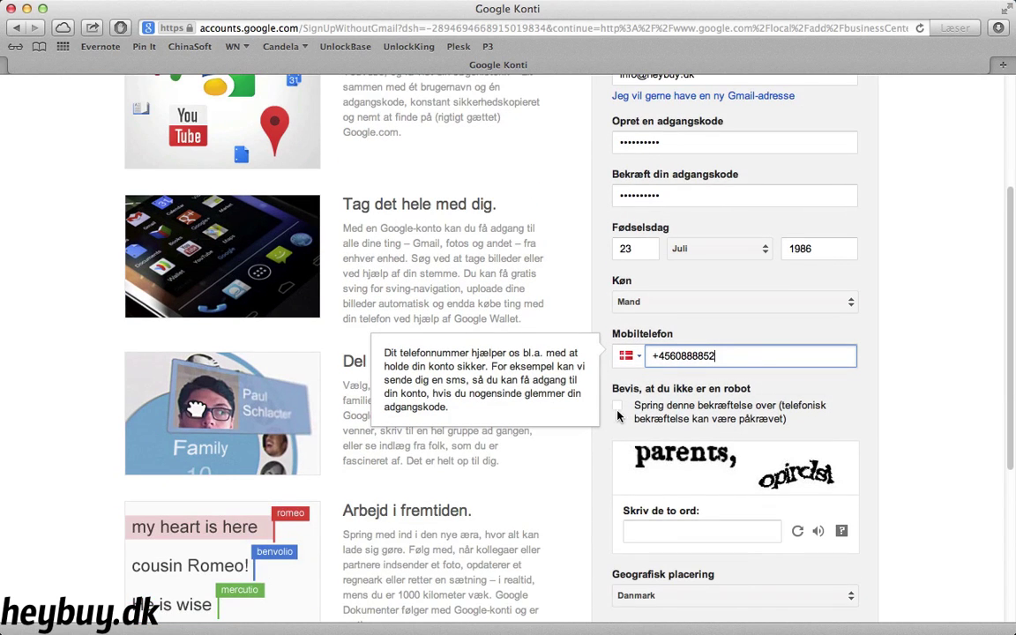
left_click(657, 533)
type("parants")
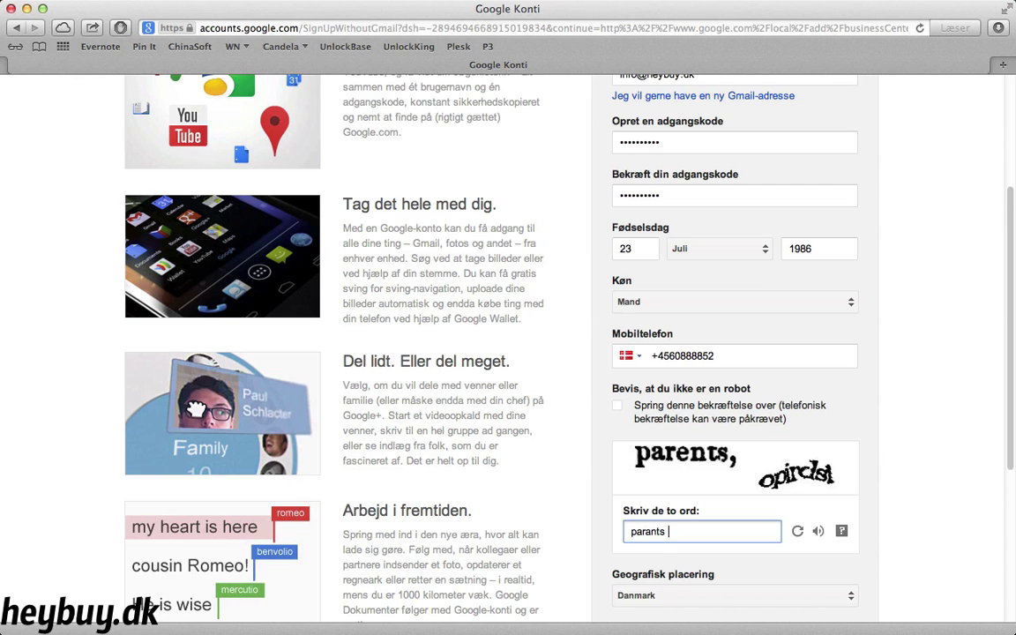
key("BackSpace")
type(", opirdst")
scroll(594, 473, "down", 5)
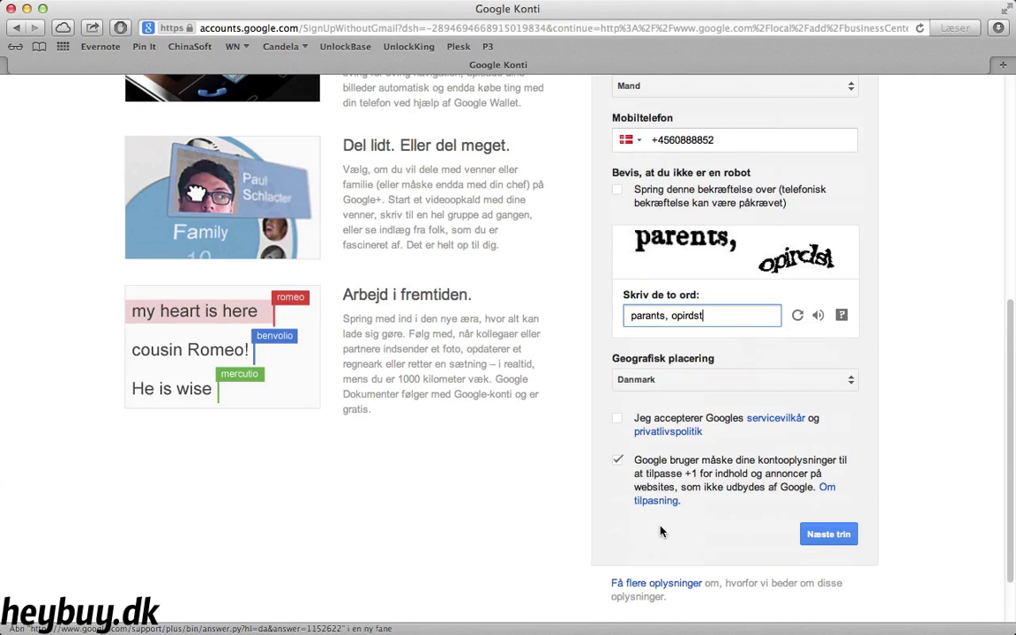
left_click(619, 423)
Submit the sign-up and enter business name HeyBuy Aps with its street address, postcode and city
left_click(822, 542)
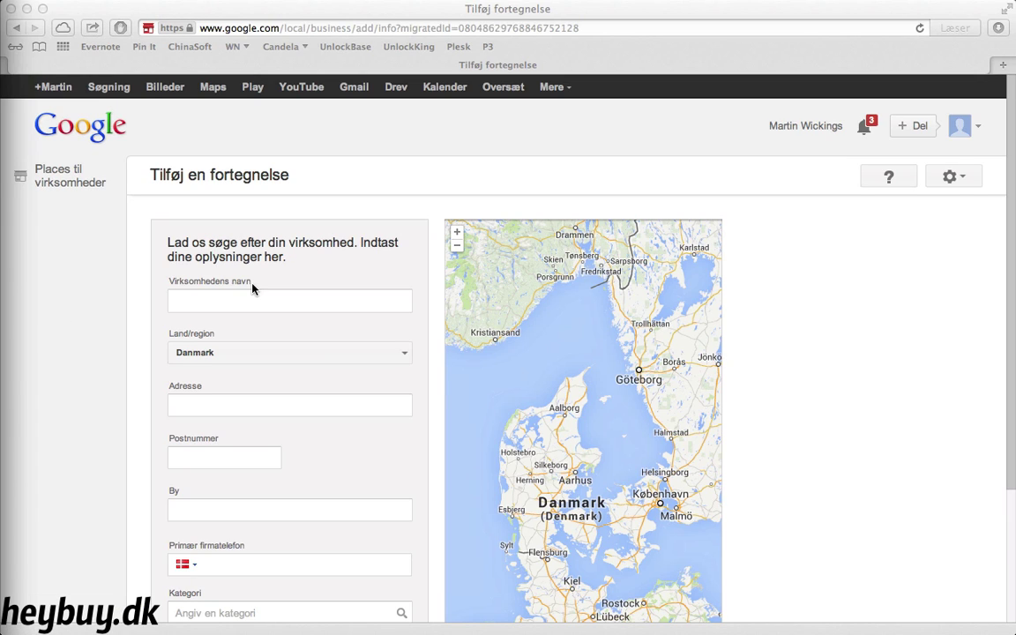
left_click(253, 286)
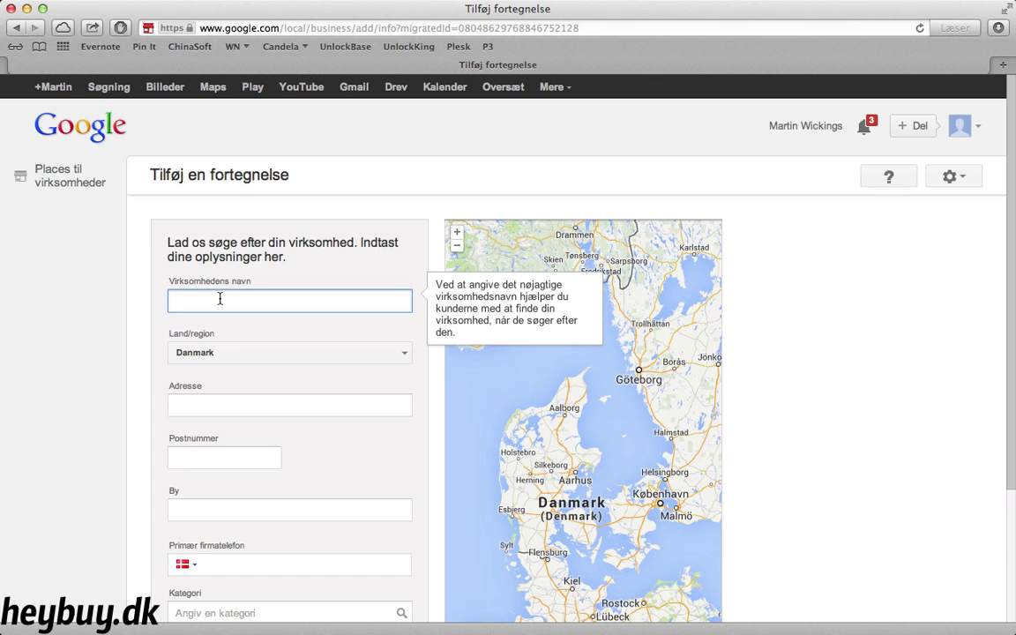
type("HeyBuy Aps")
key("Tab")
key("Tab")
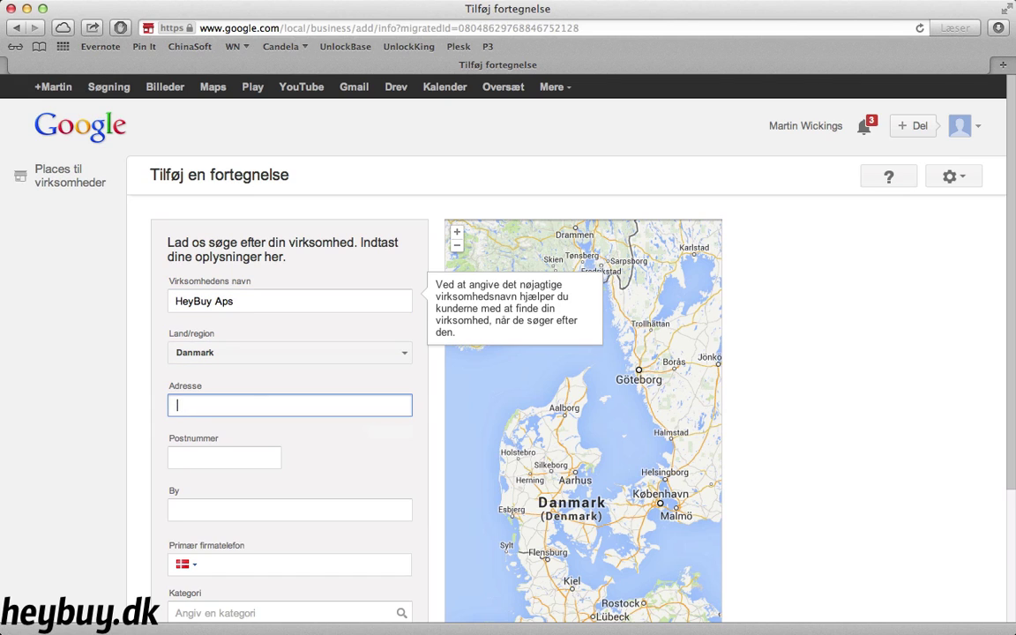
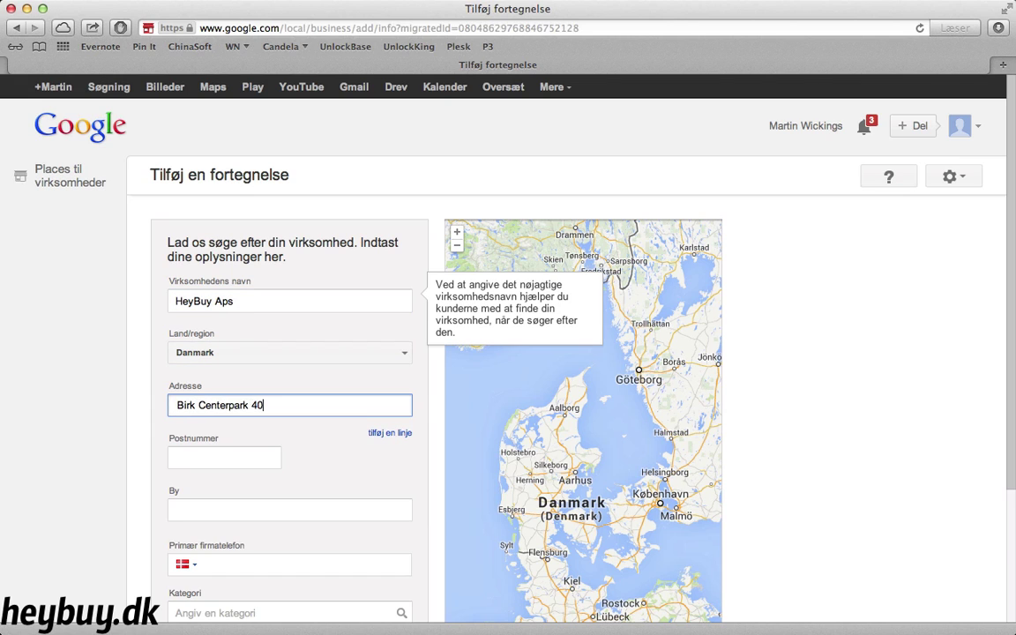
key("Tab")
type("7400")
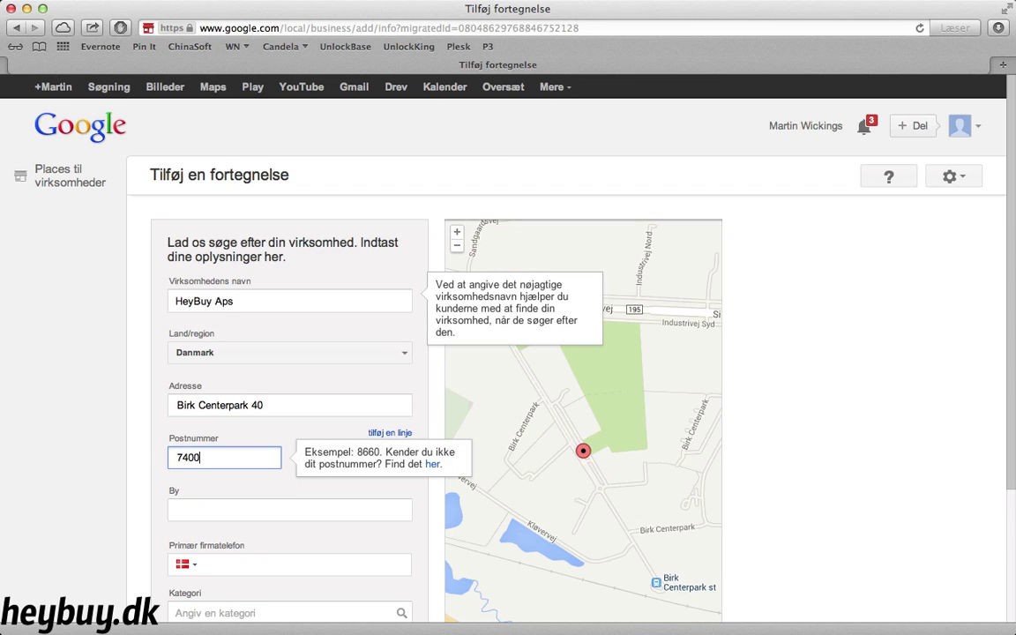
key("Tab")
type("Herning")
Add the business phone number, choose category Marketing virksomhed, and submit the listing
key("Tab")
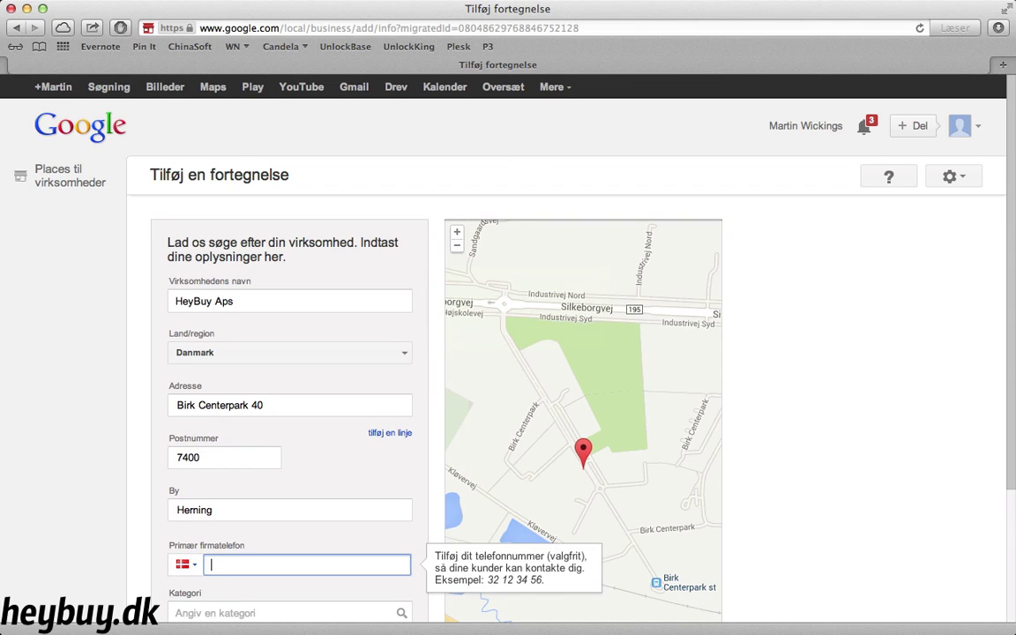
type("60888852")
key("Tab")
scroll(219, 301, "down", 2)
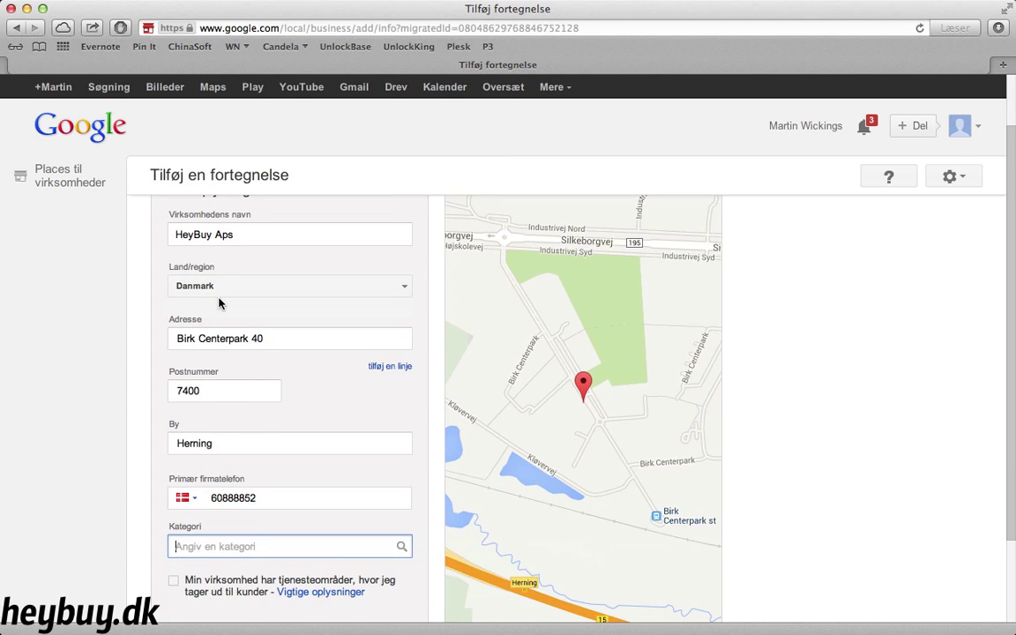
type("Marketing virksomhed")
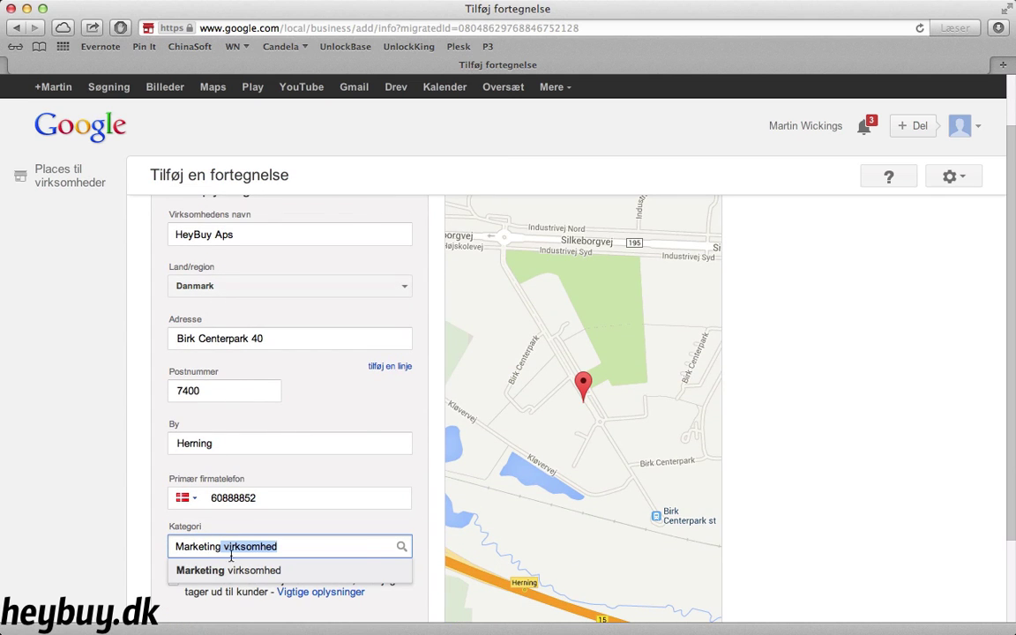
left_click(198, 569)
scroll(177, 569, "down", 3)
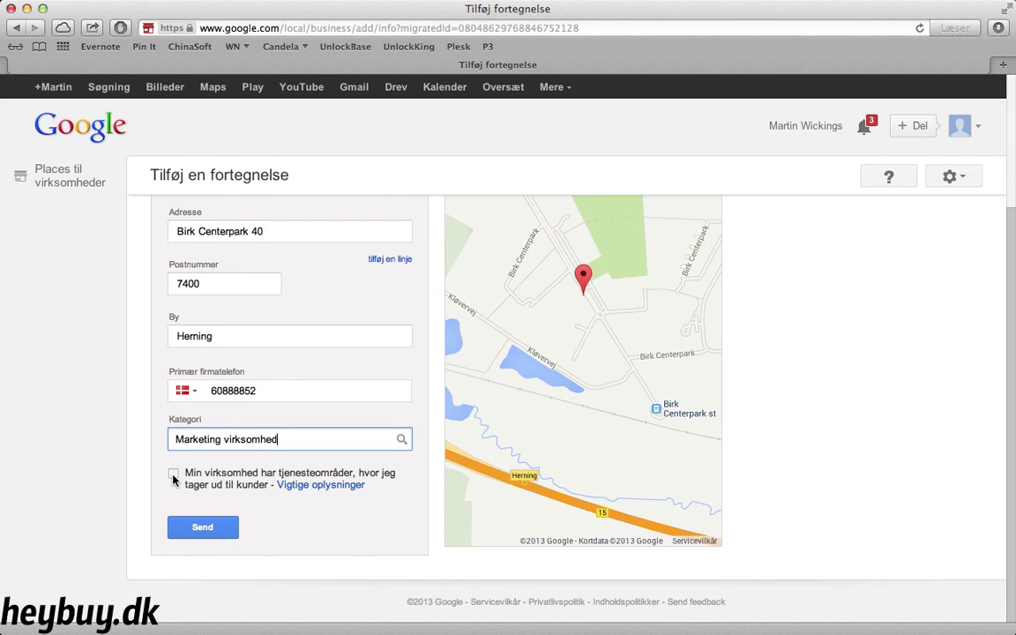
left_click(199, 527)
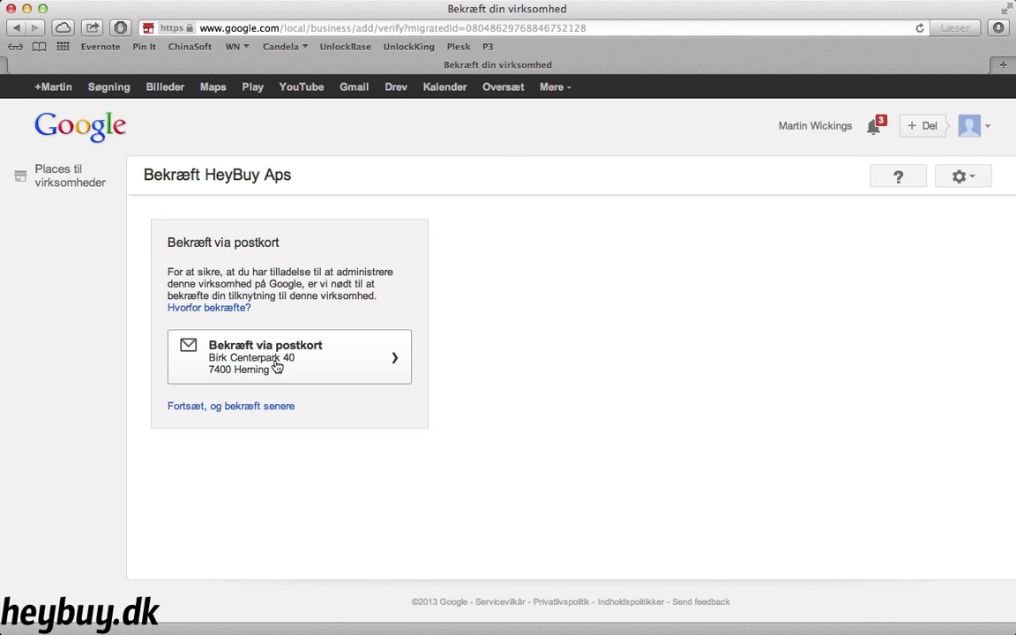
Request a verification postcard addressed to the contact person's name and acknowledge the delivery notice
left_click(276, 366)
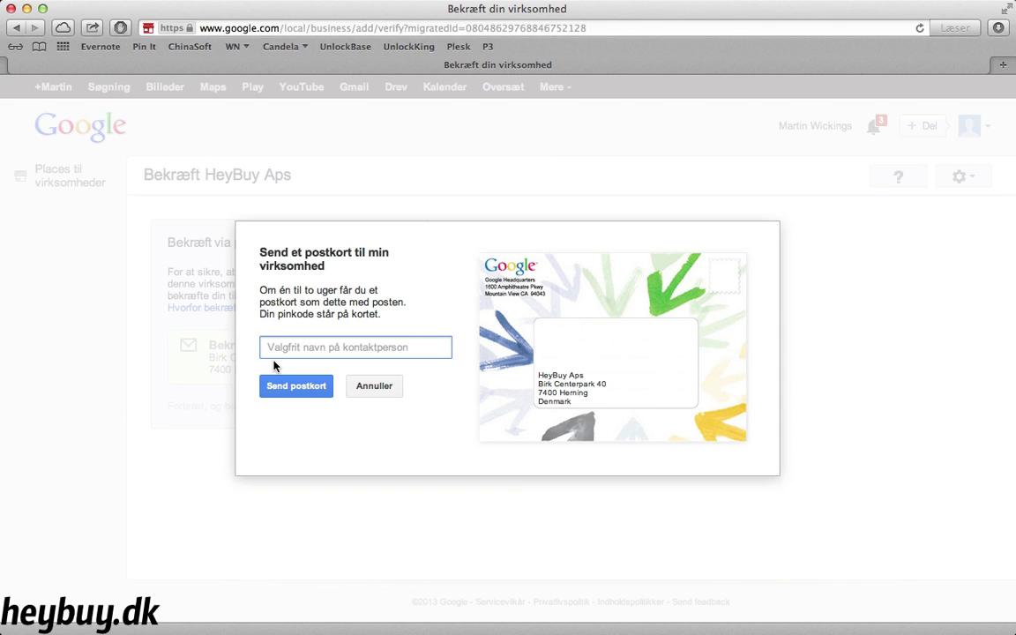
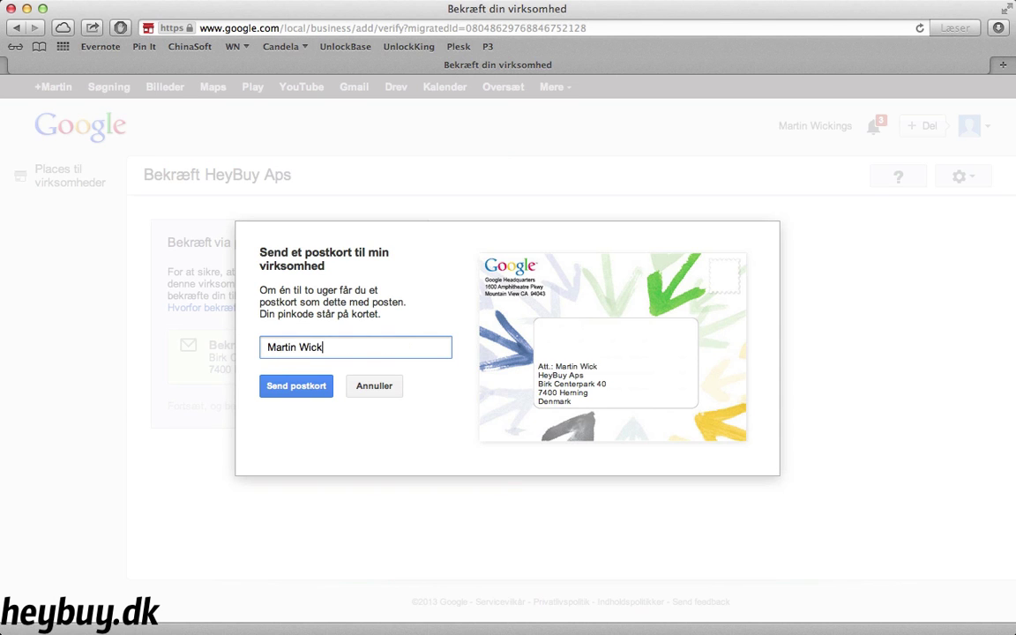
left_click(296, 386)
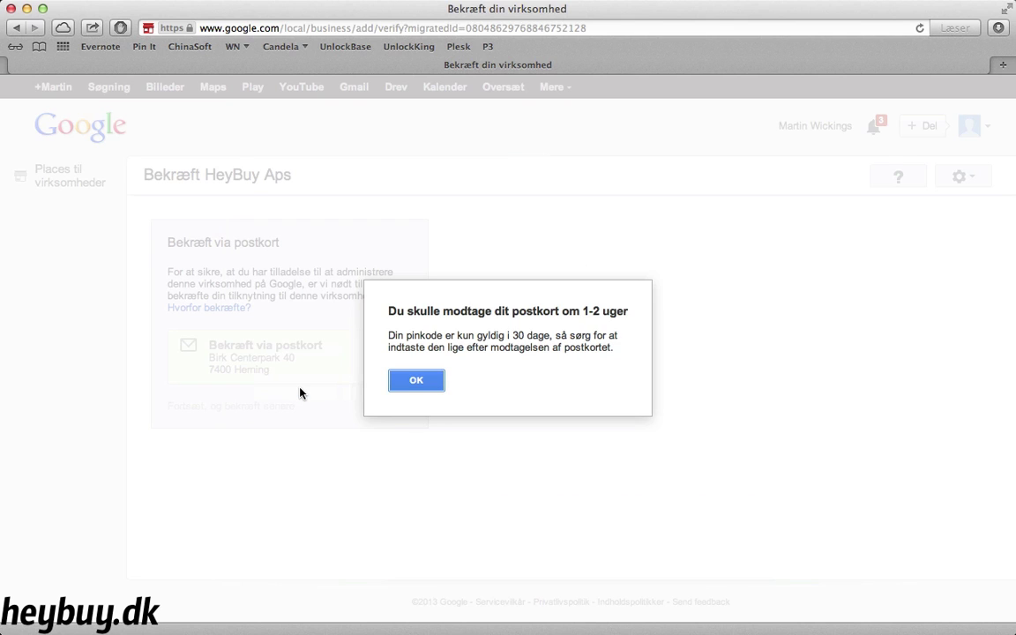
left_click(411, 382)
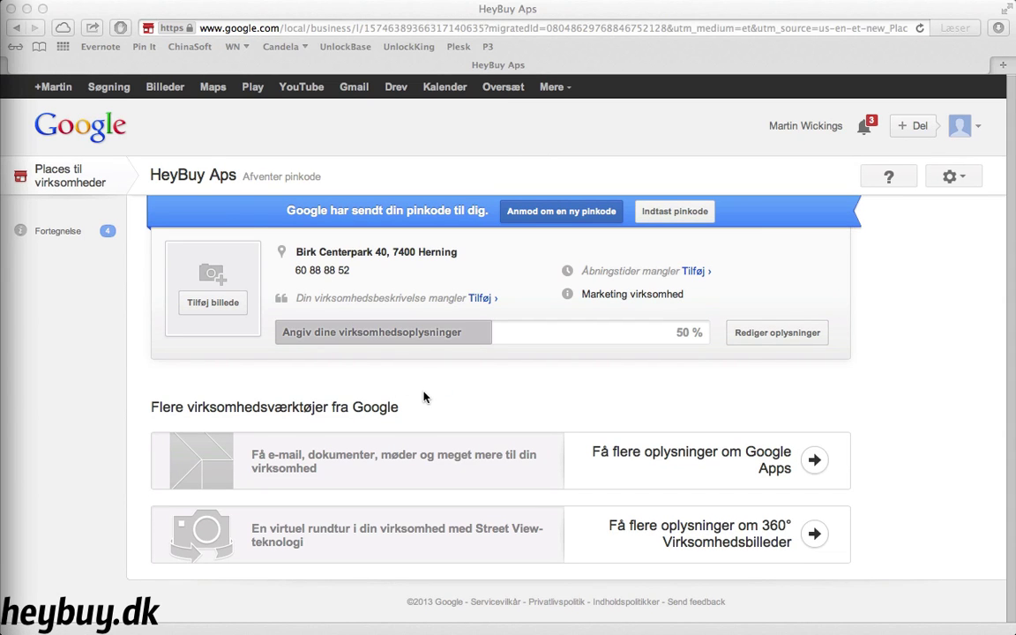
Upload the evening entrance photo and Innovatorium_og_Elia_0.JPG.png to the listing and save
left_click(231, 303)
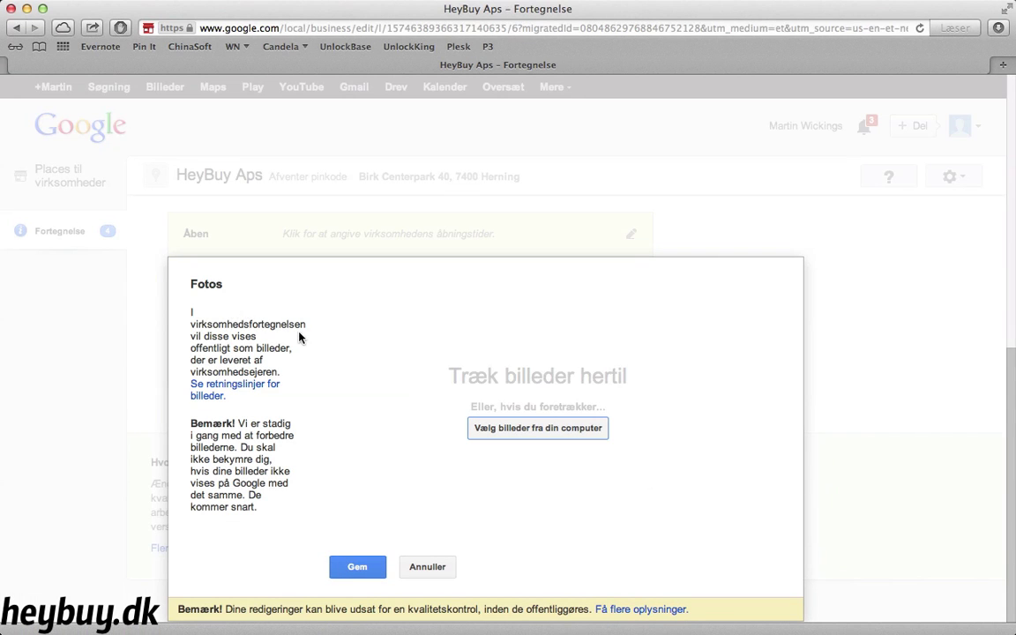
left_click(491, 430)
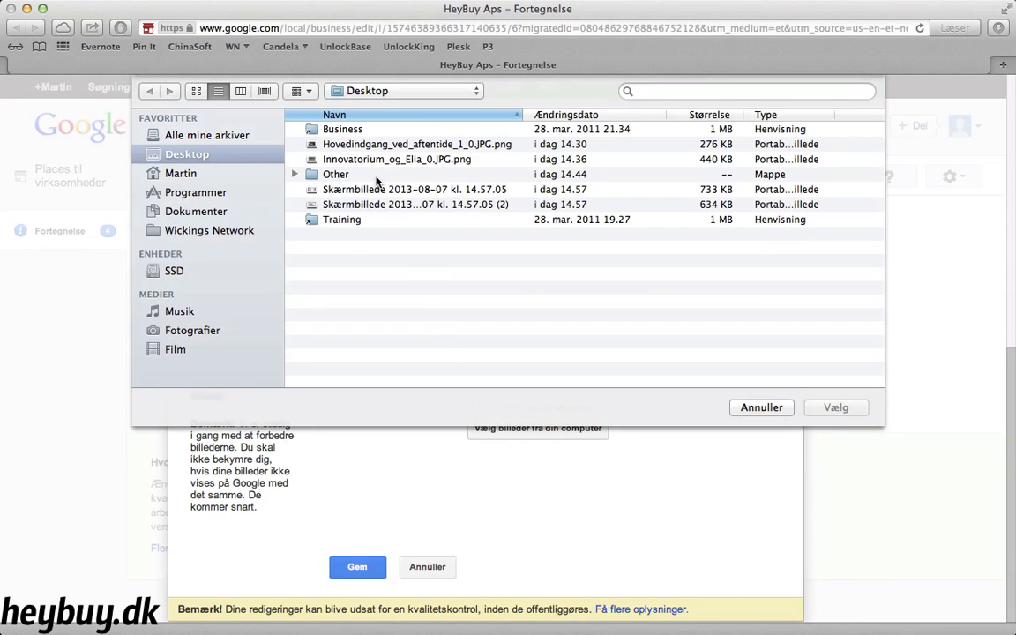
double_click(376, 146)
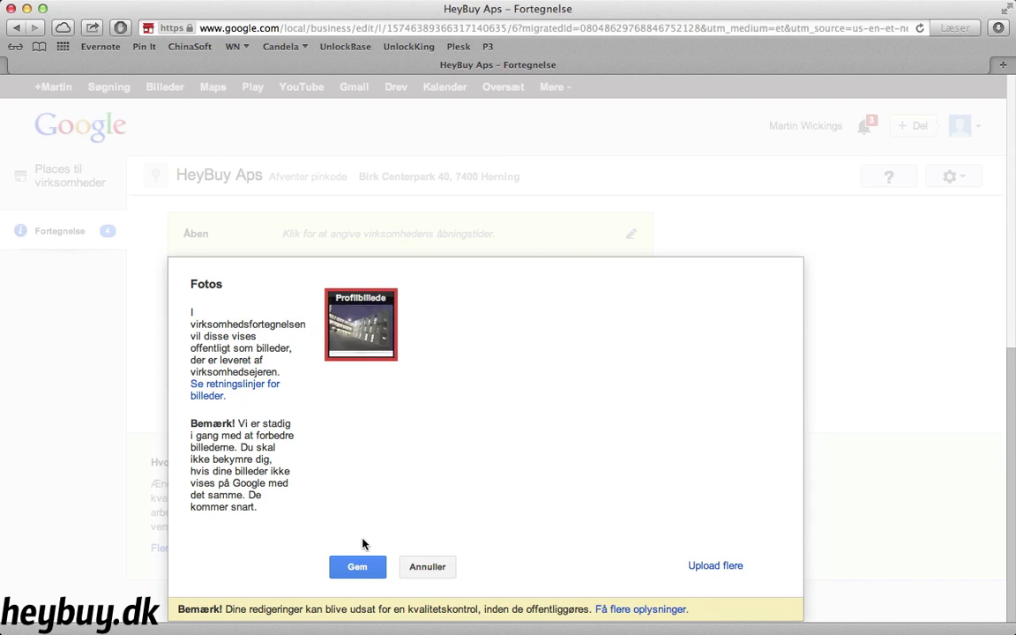
left_click(695, 570)
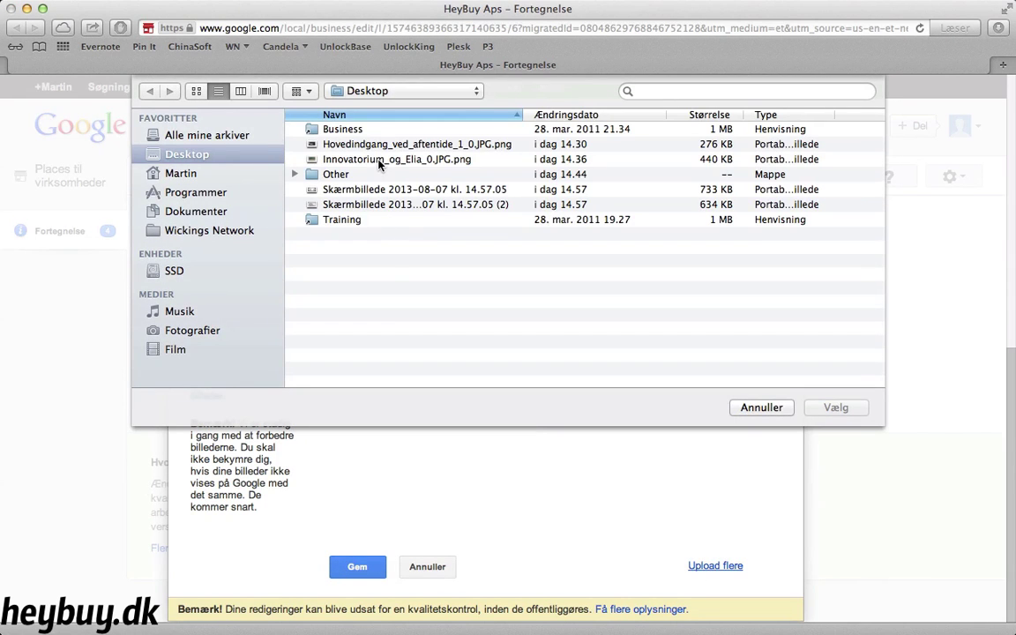
double_click(379, 160)
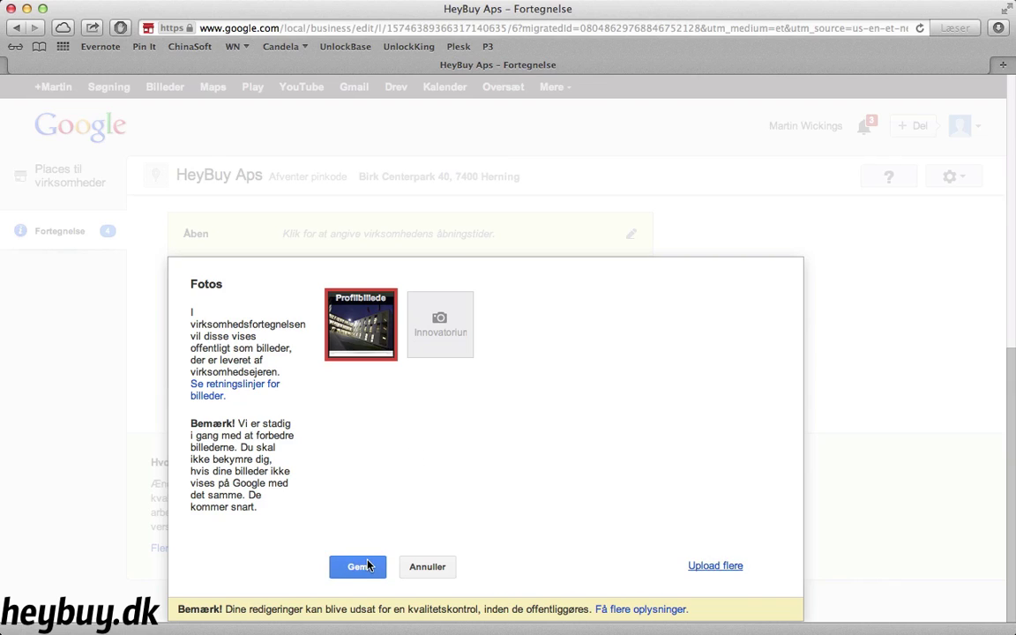
left_click(362, 571)
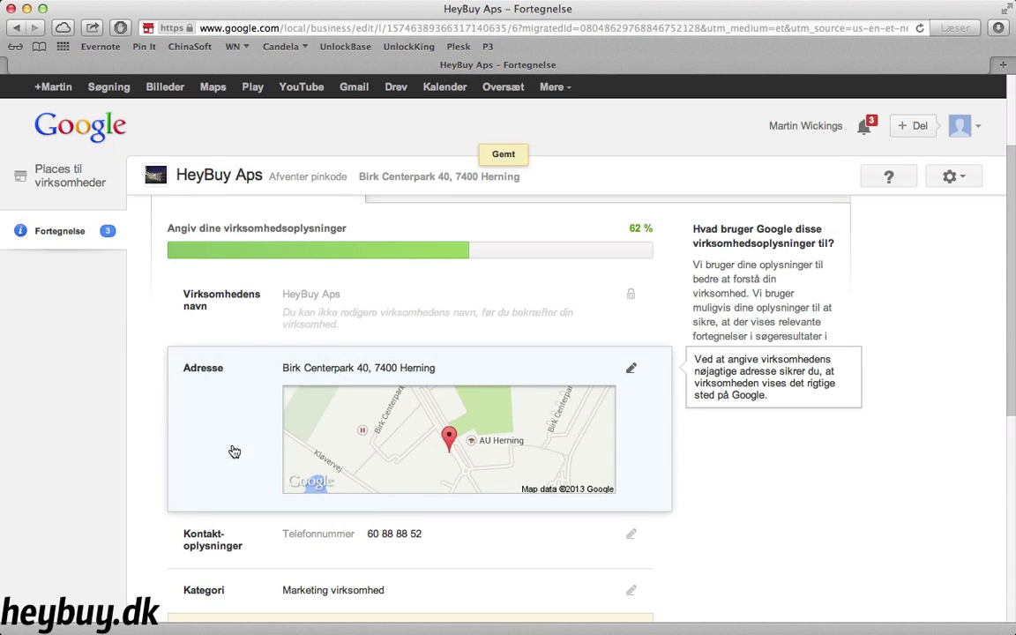
Set weekday (Hverdage) opening hours to 09.00–17.00 and save, leaving weekends closed
scroll(232, 463, "down", 5)
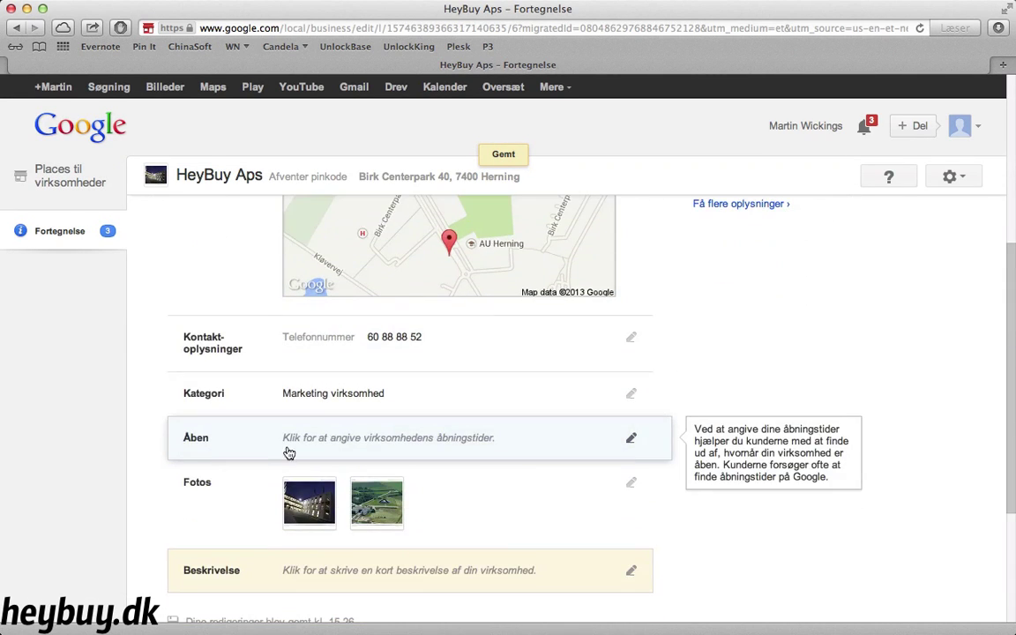
left_click(326, 446)
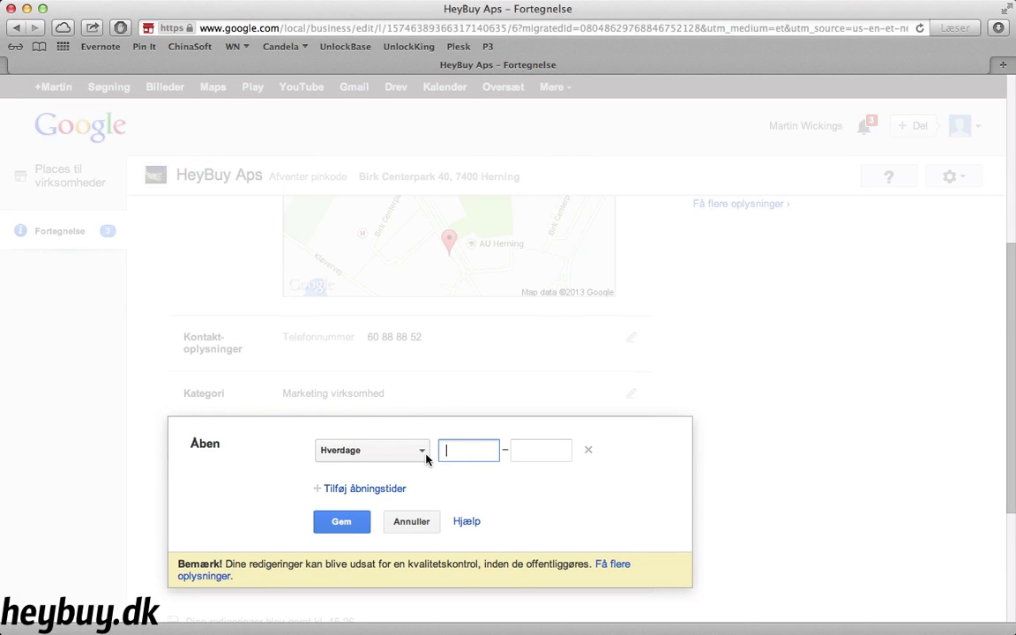
type("09")
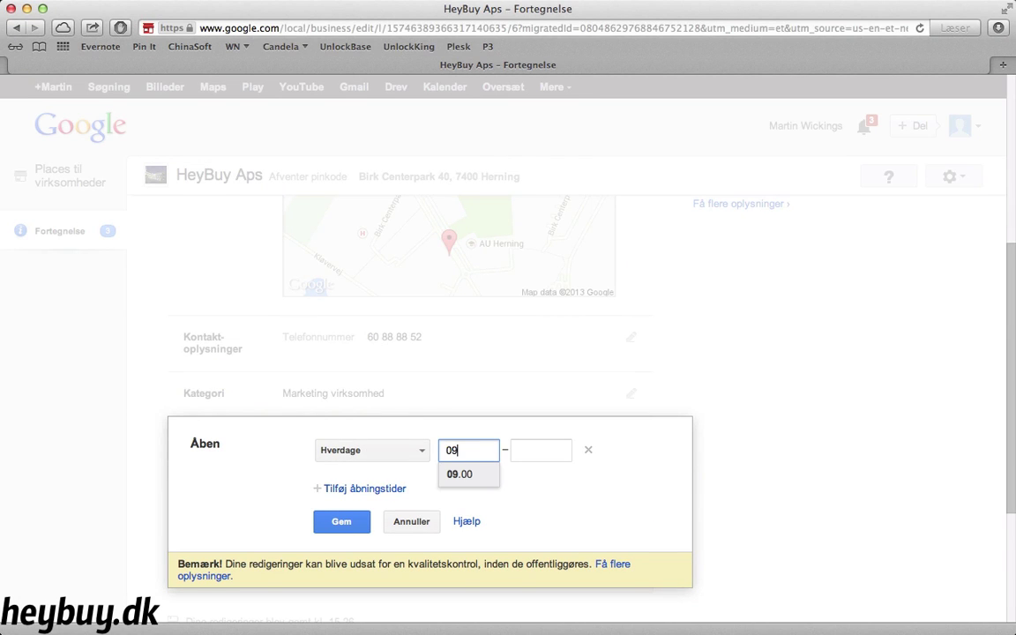
key("Return")
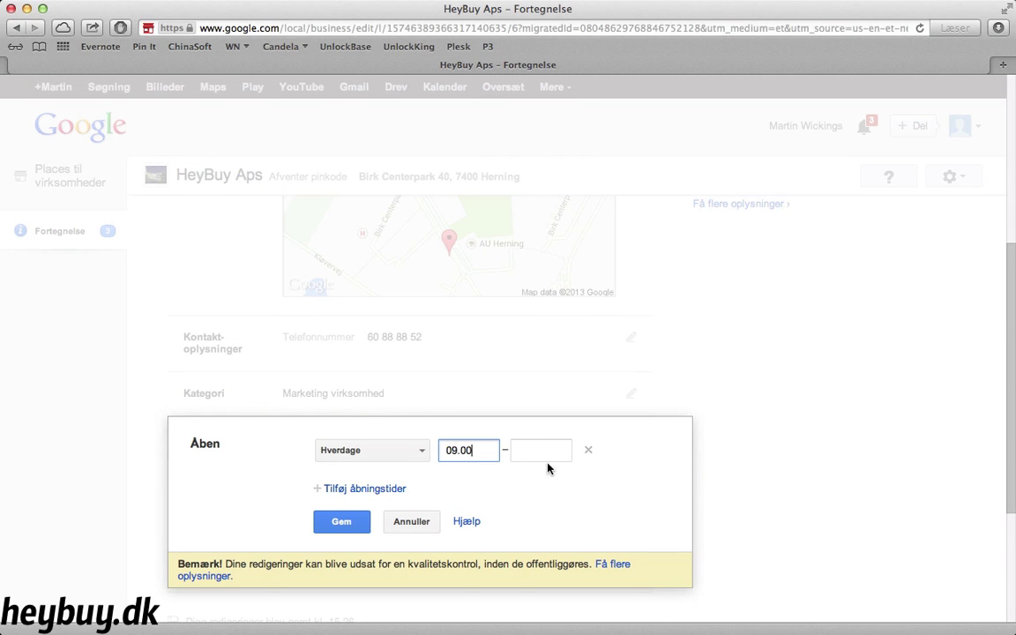
key("Tab")
type("17")
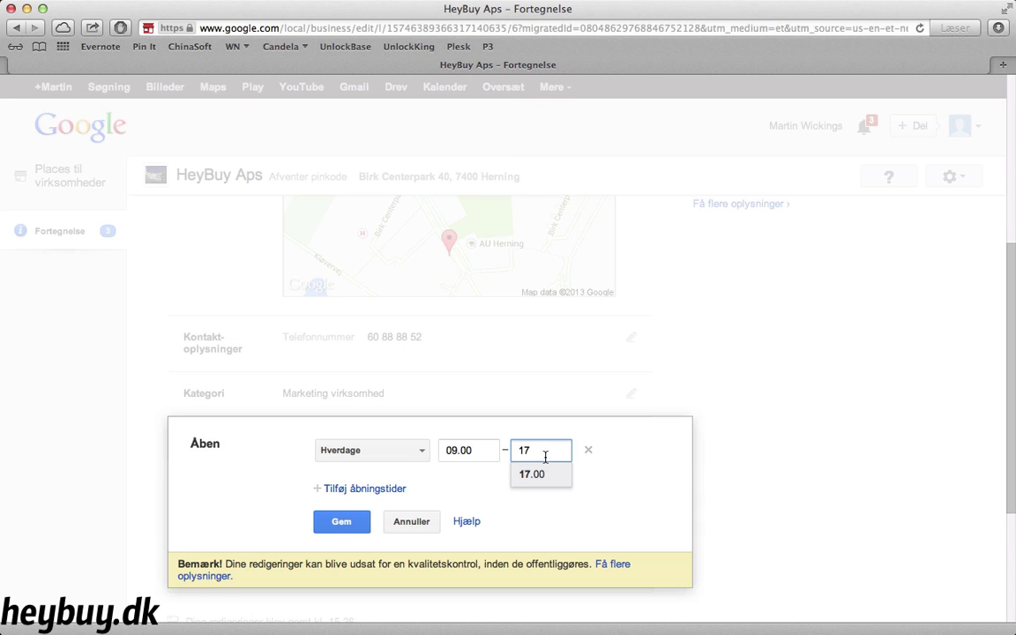
left_click(541, 472)
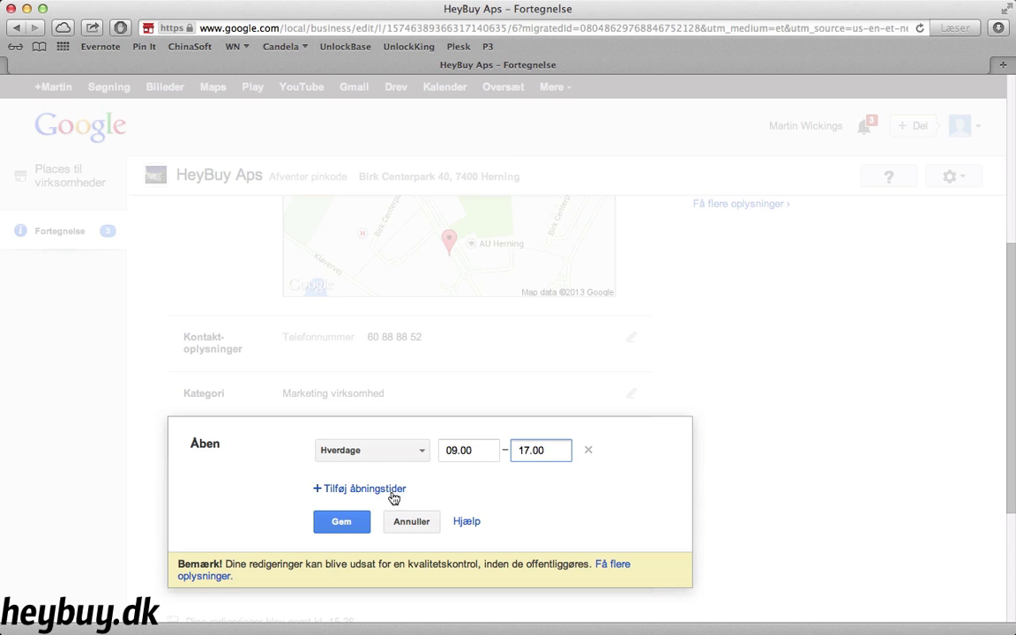
left_click(345, 522)
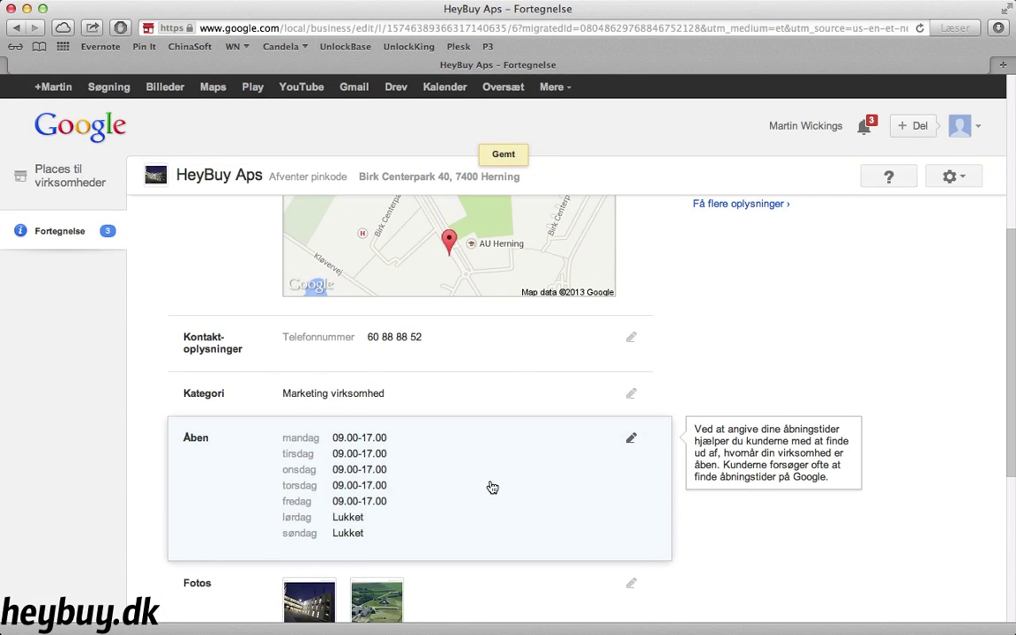
scroll(472, 483, "down", 5)
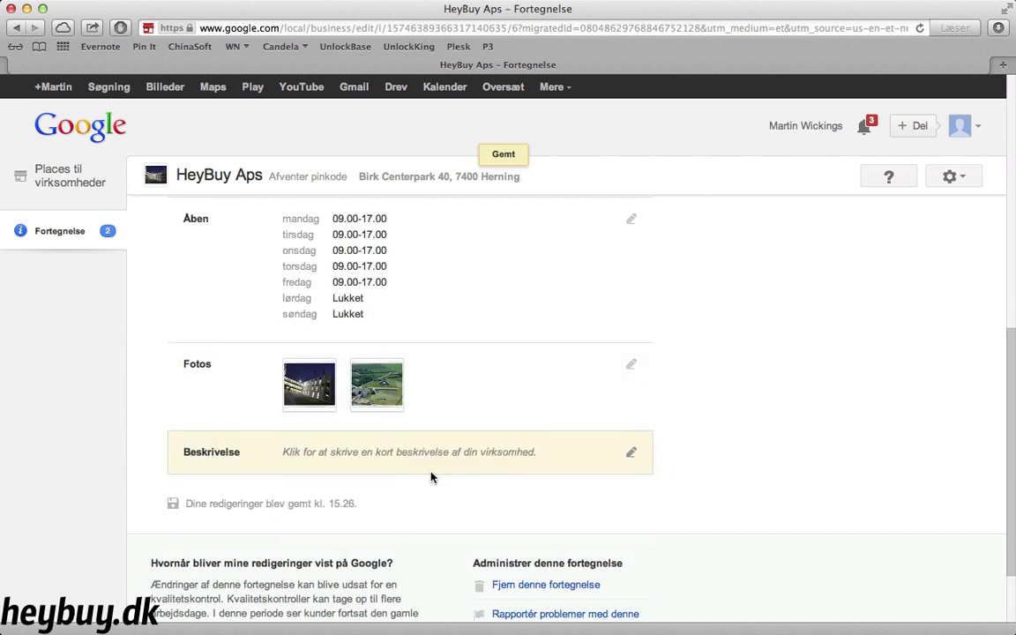
Write the description 'HeyBuy laver markedsføring for specialforretninger mm.' and save it
left_click(391, 463)
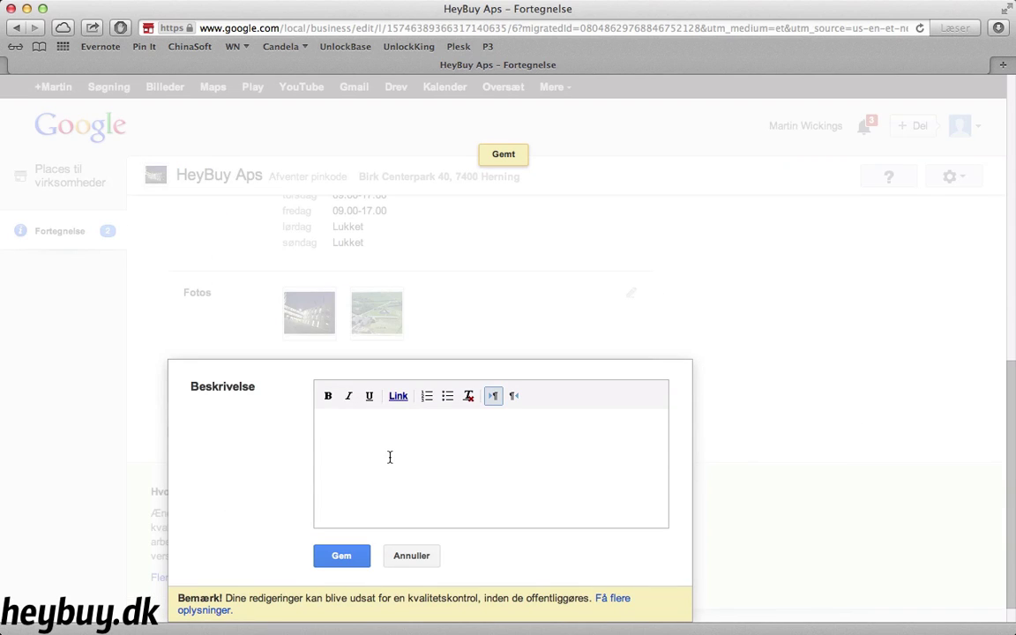
type("HeyBuy lav")
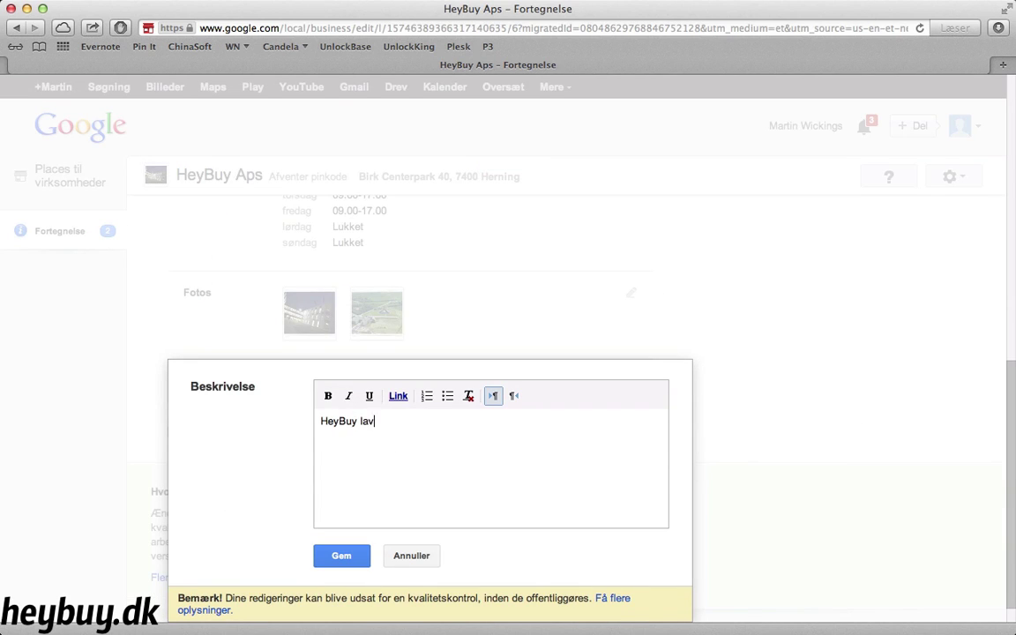
type("er markedsføring for speci")
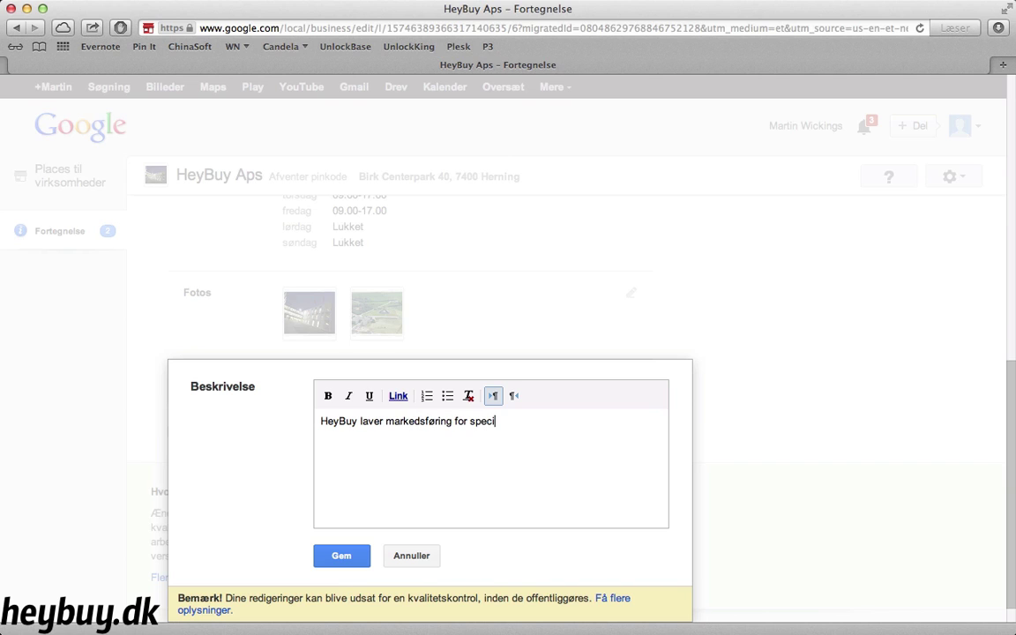
type("alforretninger mm.")
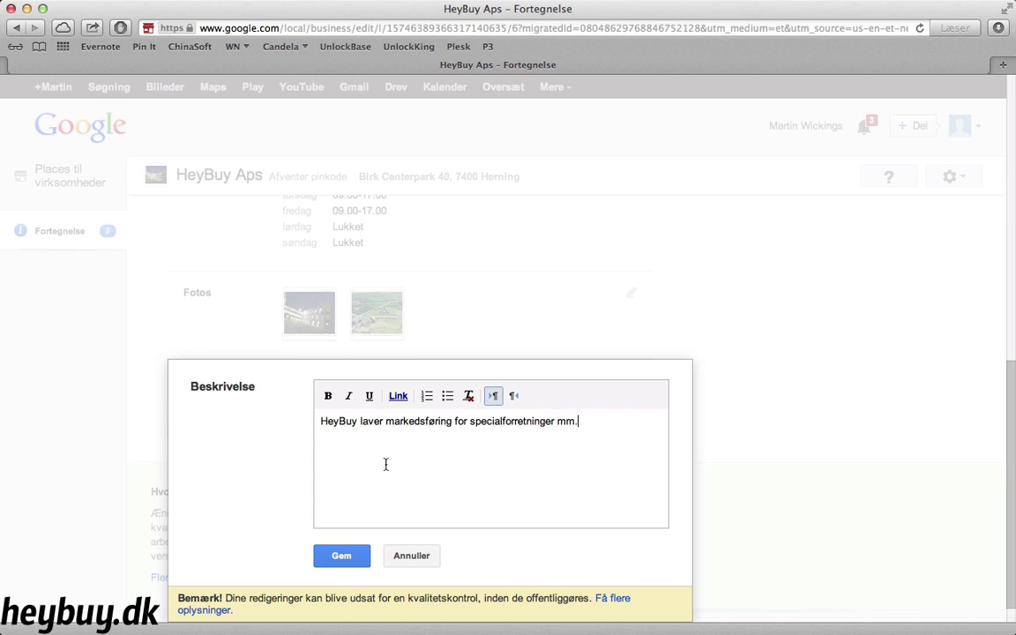
left_click(348, 560)
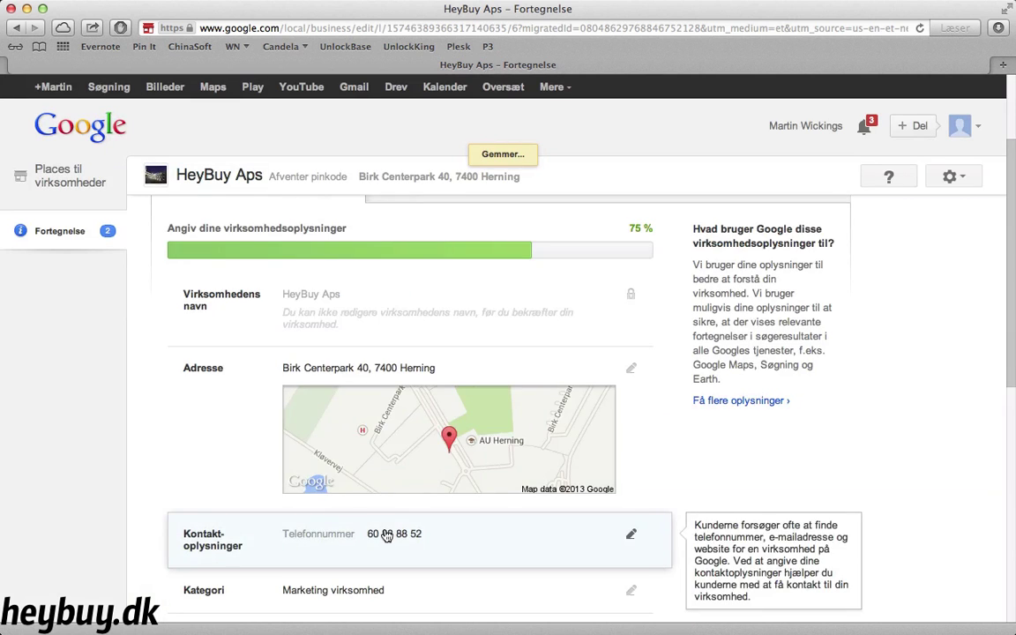
scroll(197, 460, "down", 3)
scroll(200, 461, "down", 4)
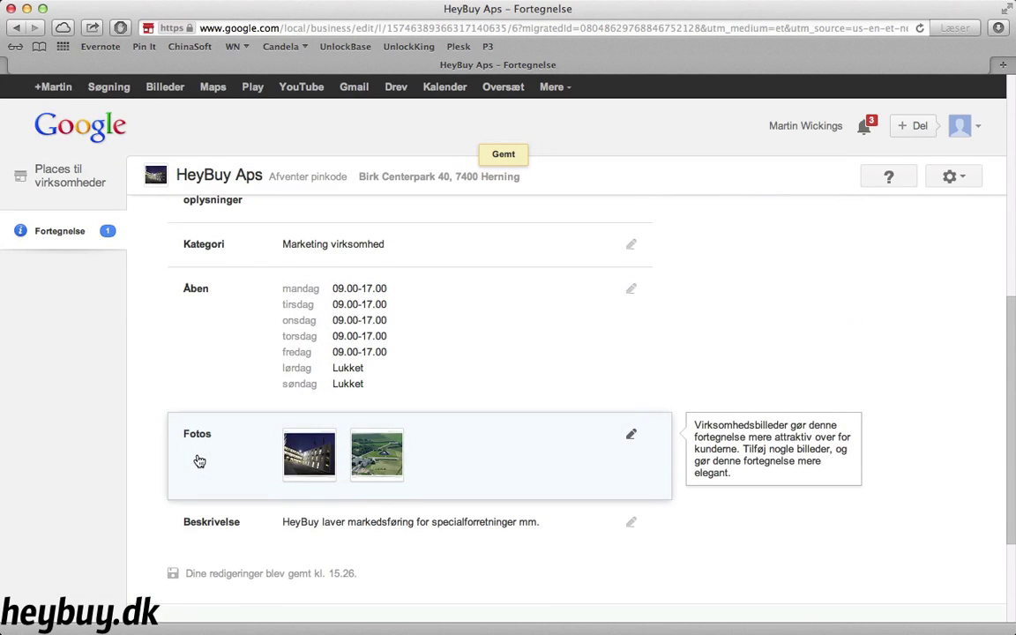
scroll(200, 461, "down", 1)
mouse_move(199, 460)
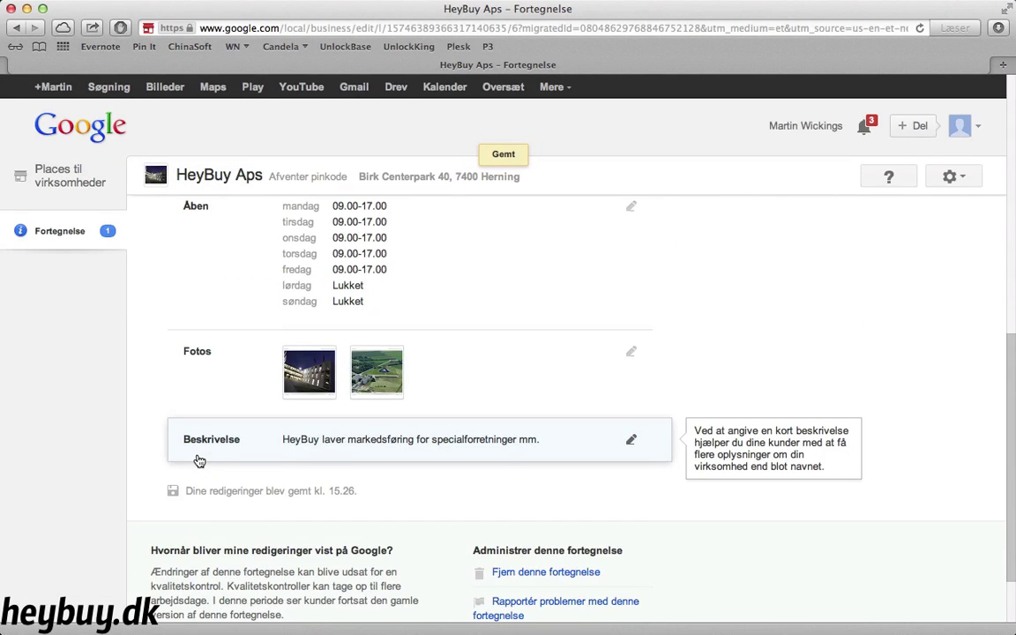
scroll(199, 461, "up", 10)
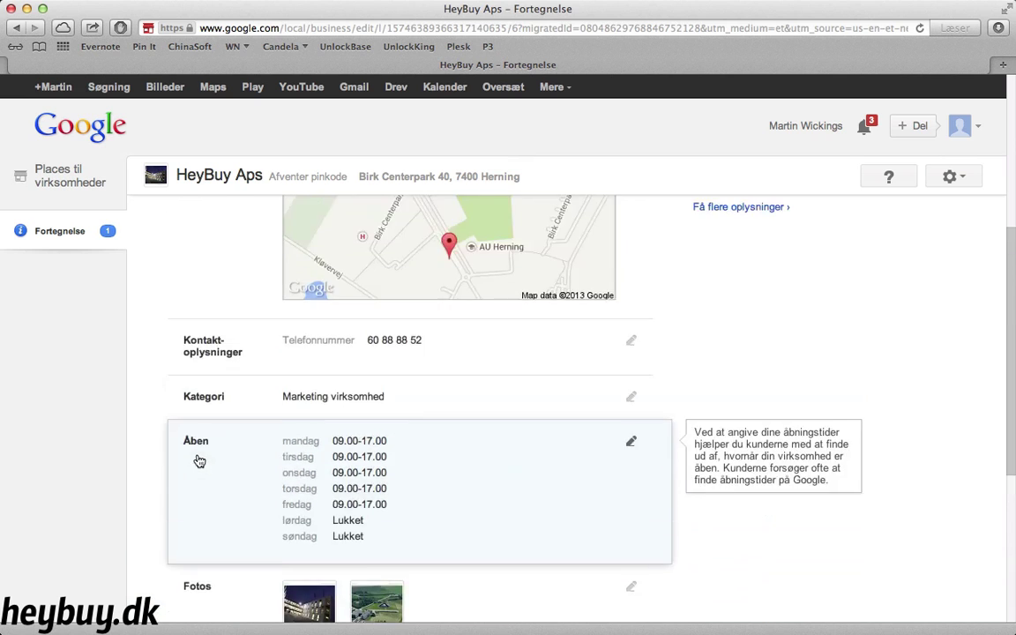
scroll(200, 460, "up", 1)
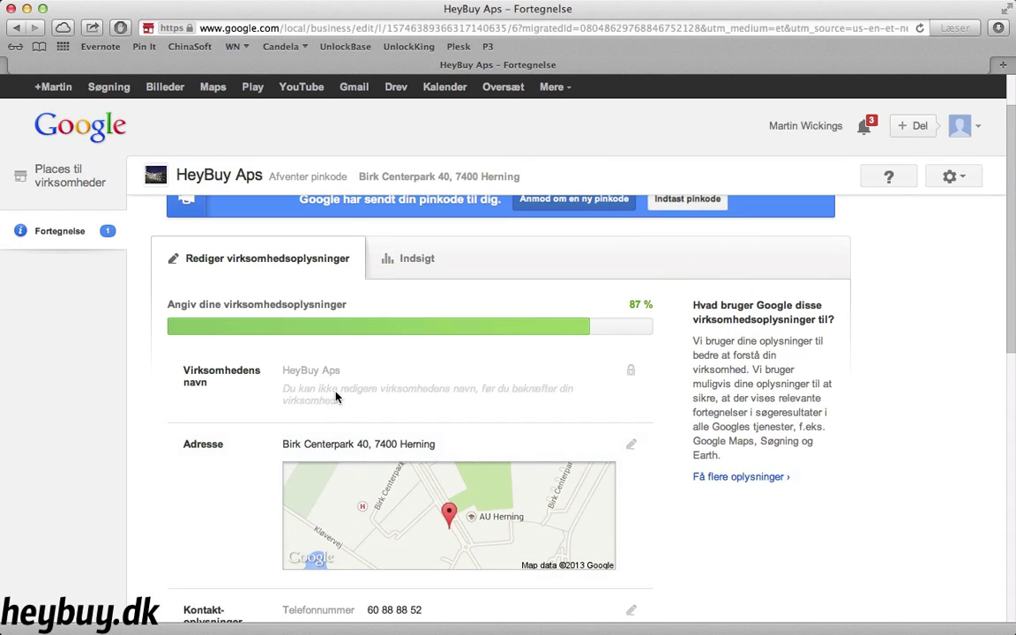
scroll(319, 399, "up", 3)
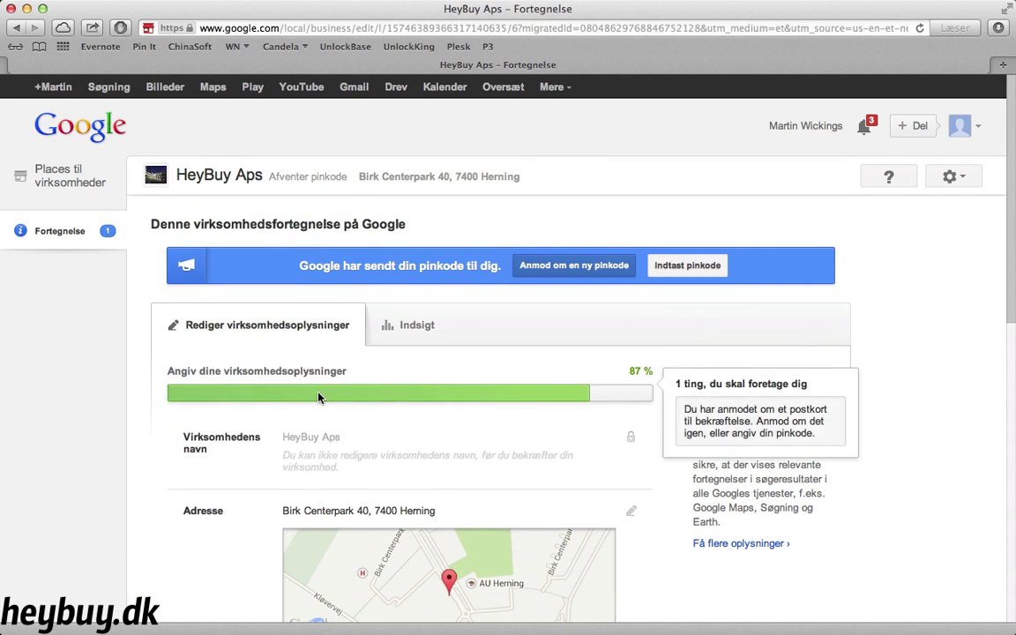